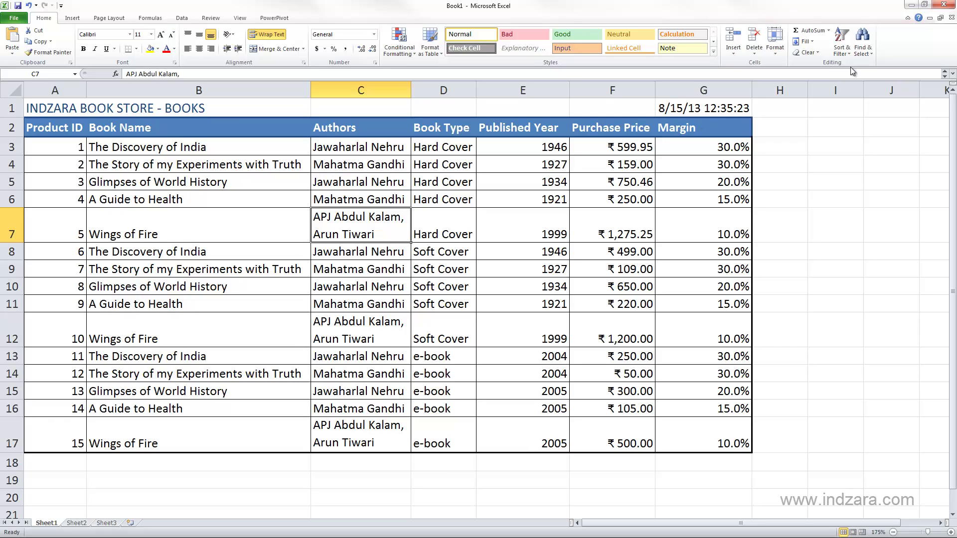
# Compare the sort options offered for text cells in Authors and Book Type with those for a numeric Published Year cell
pyautogui.click(843, 49)
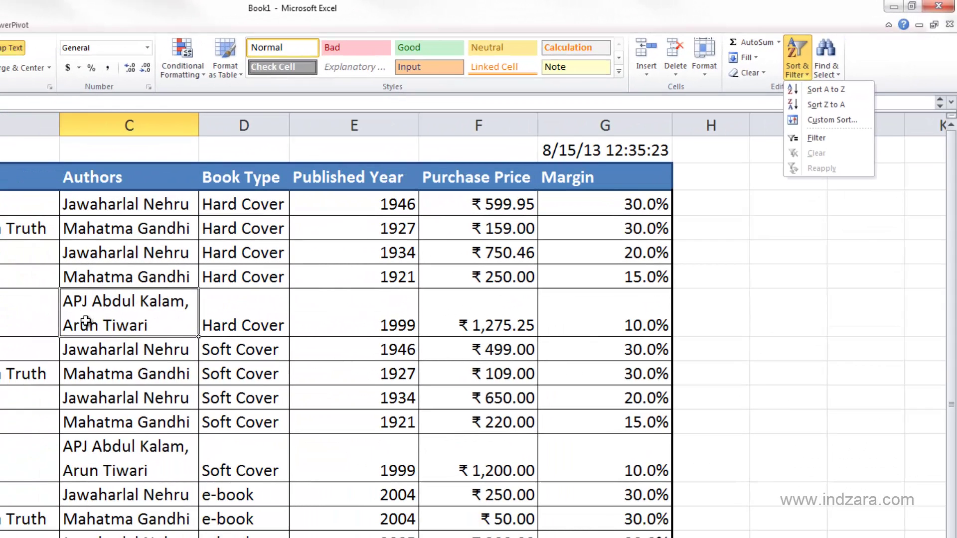
pyautogui.click(90, 309)
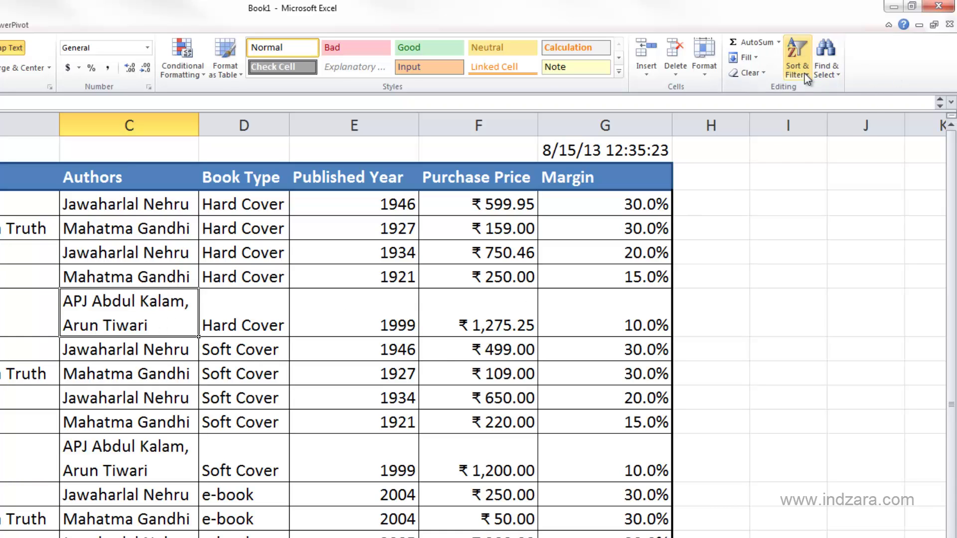
pyautogui.click(797, 62)
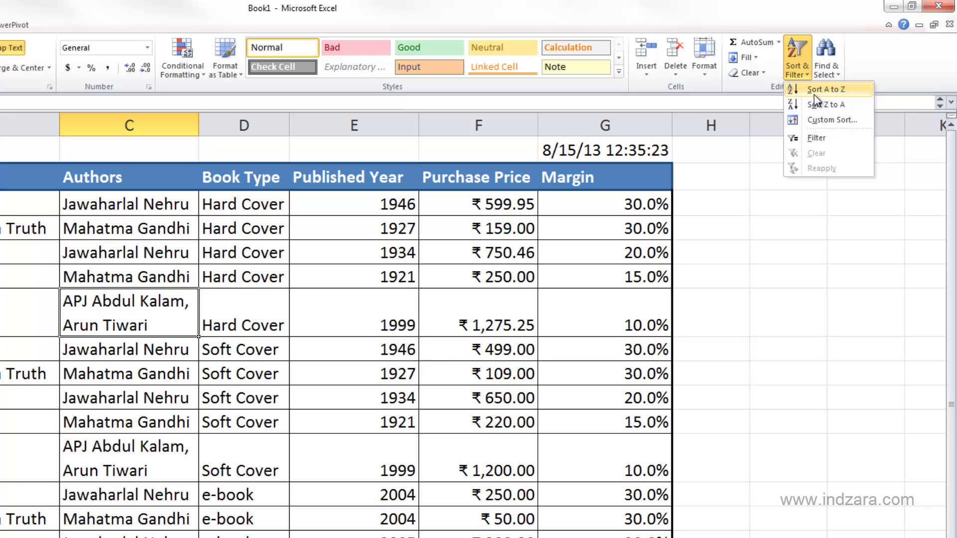
pyautogui.click(376, 336)
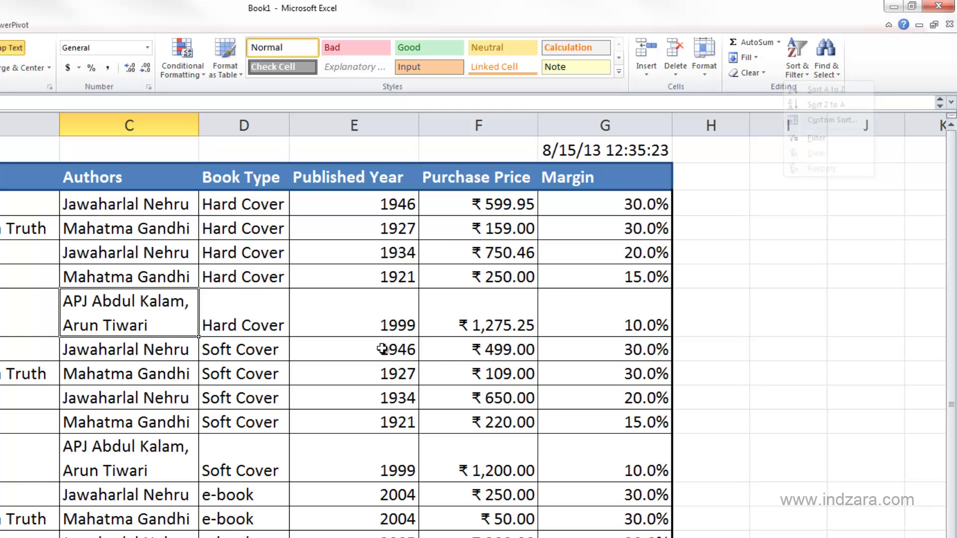
pyautogui.click(396, 327)
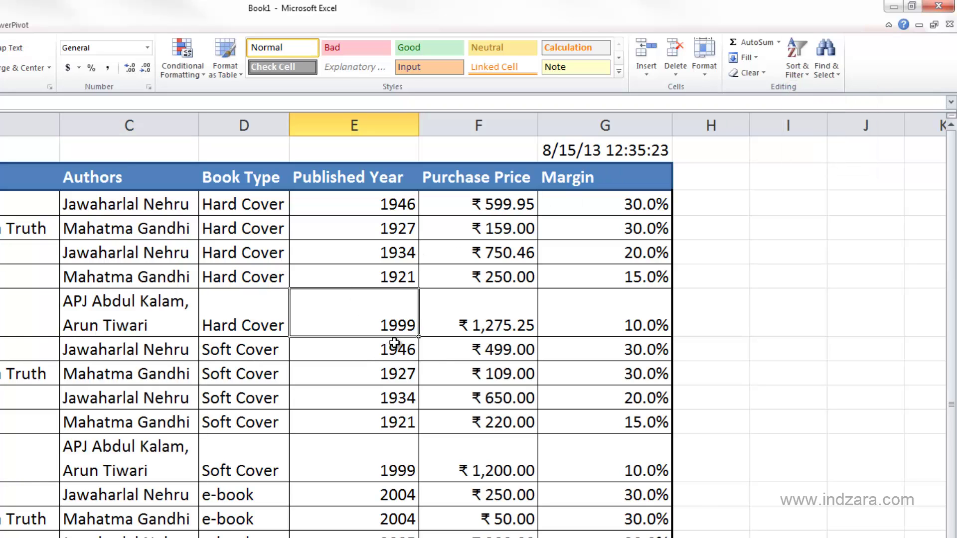
pyautogui.click(807, 74)
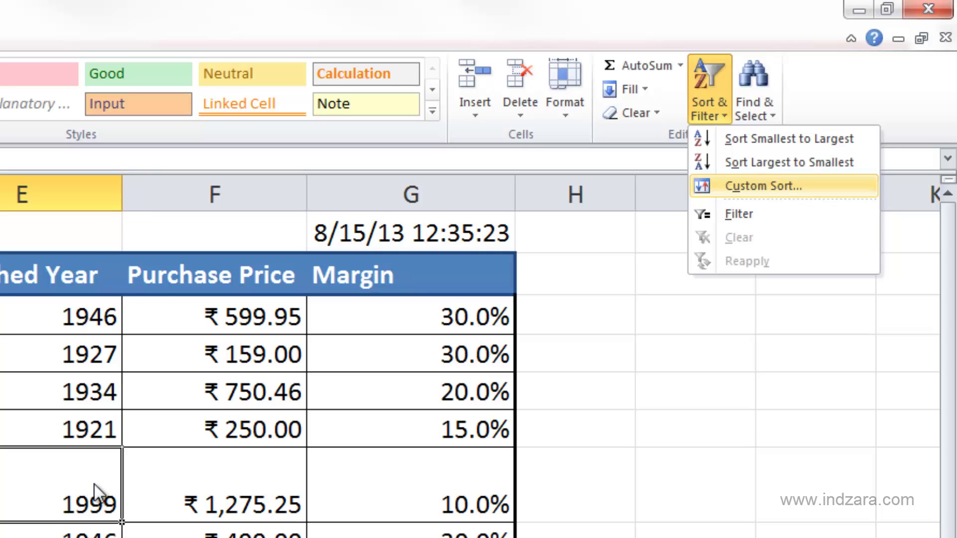
pyautogui.click(59, 464)
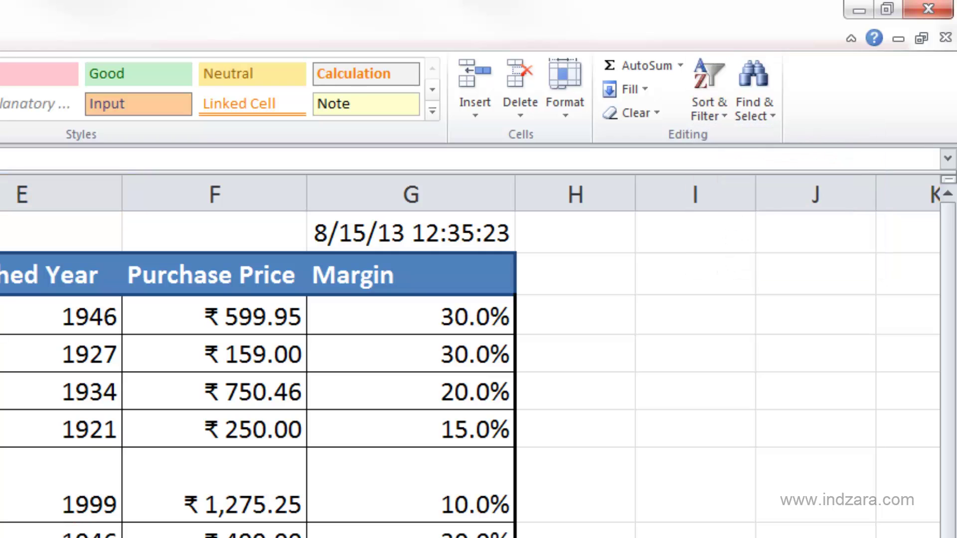
pyautogui.click(717, 113)
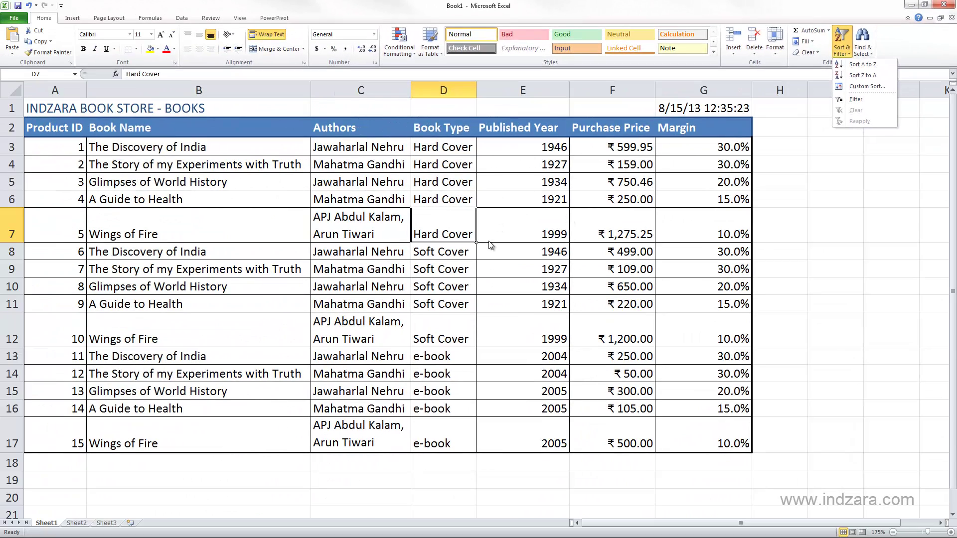
pyautogui.press('Escape')
# Sort the book table A to Z from cell D9 in the Book Type column, and undo that sort
pyautogui.press('Down')
pyautogui.press('Down')
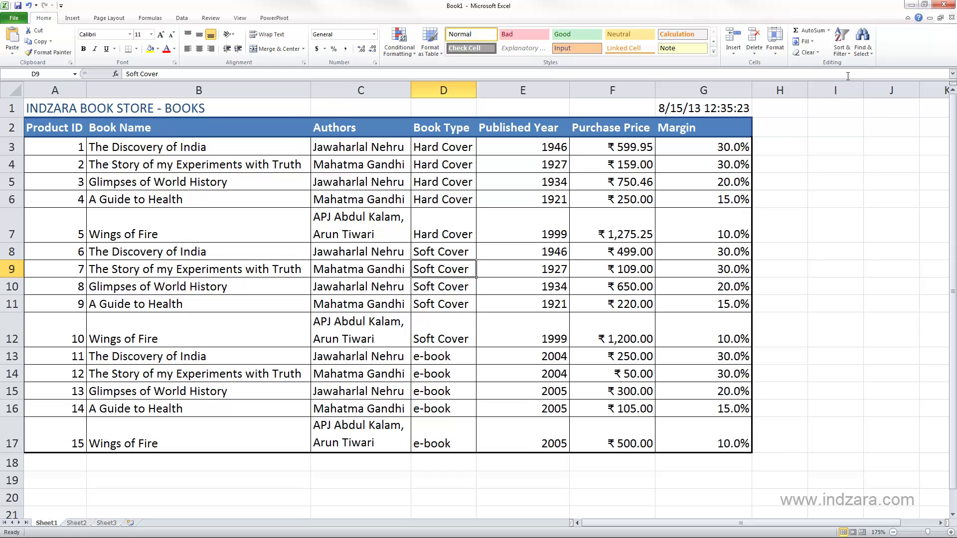
pyautogui.click(850, 57)
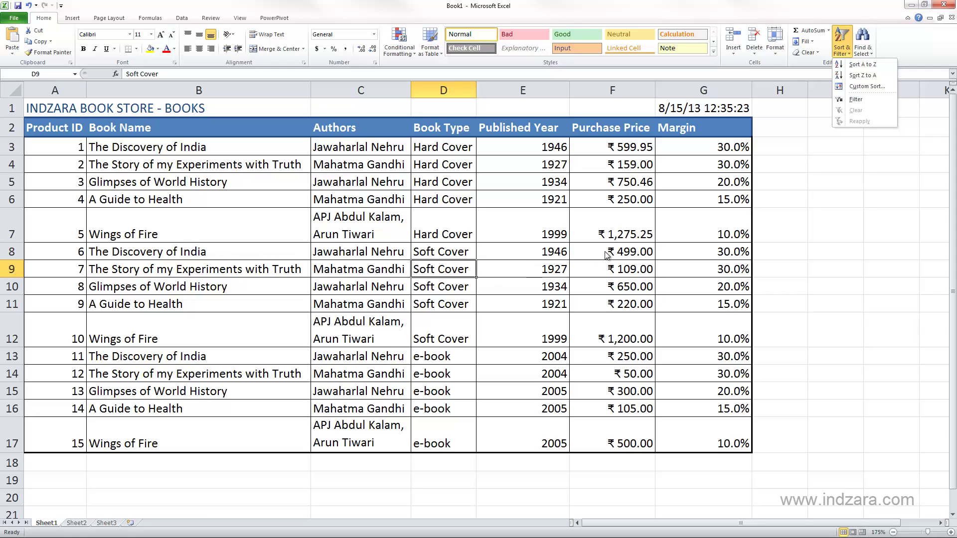
pyautogui.click(868, 66)
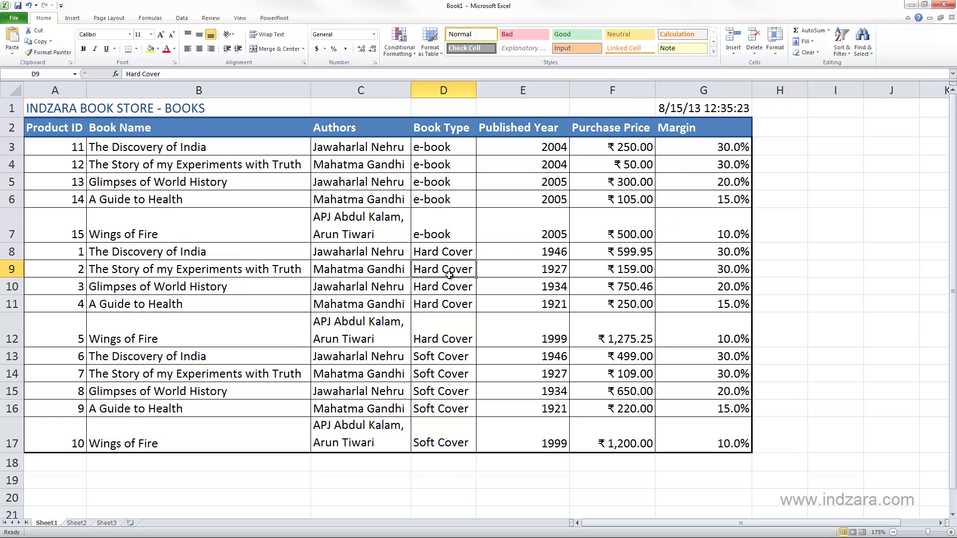
pyautogui.hotkey('ctrl', 'z')
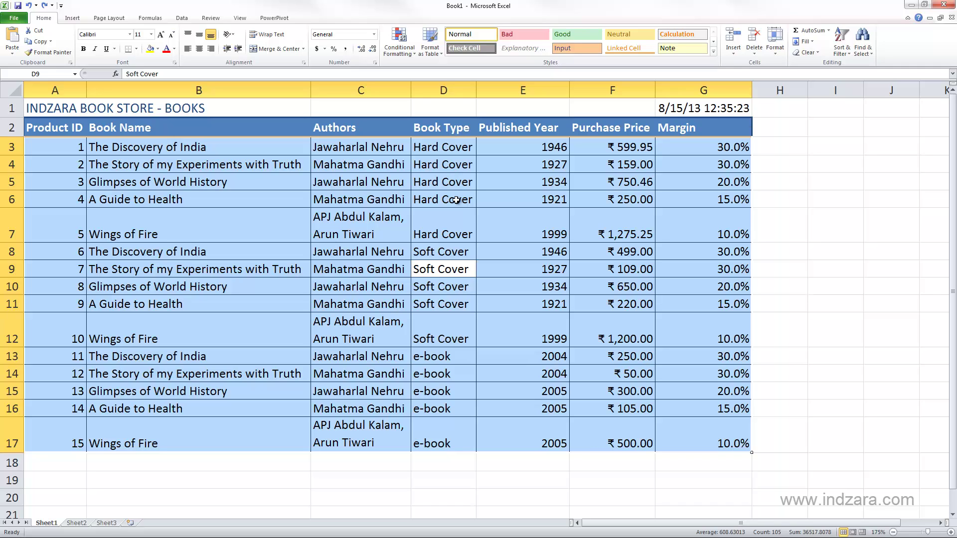
# Open the custom sort settings for the book table and move the dialog lower over the sheet
pyautogui.click(848, 56)
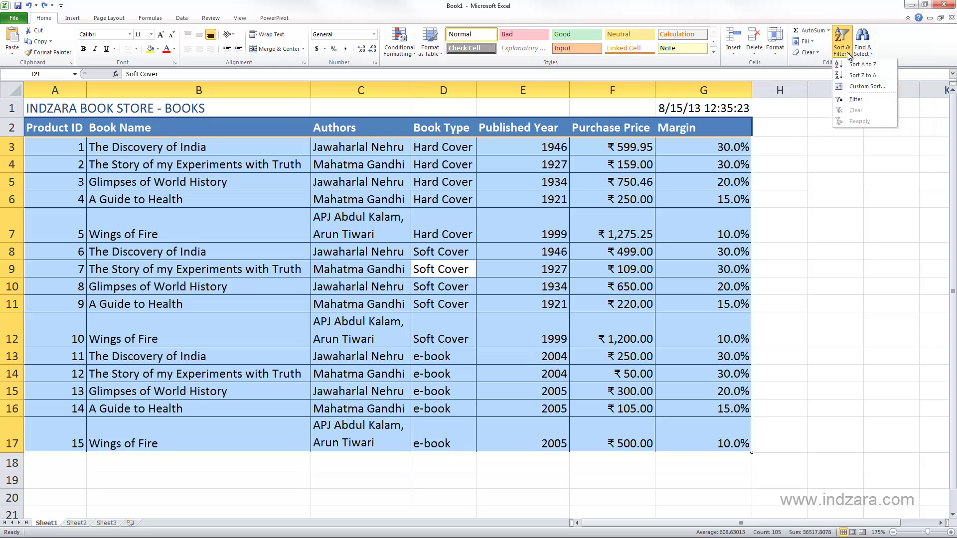
pyautogui.click(868, 87)
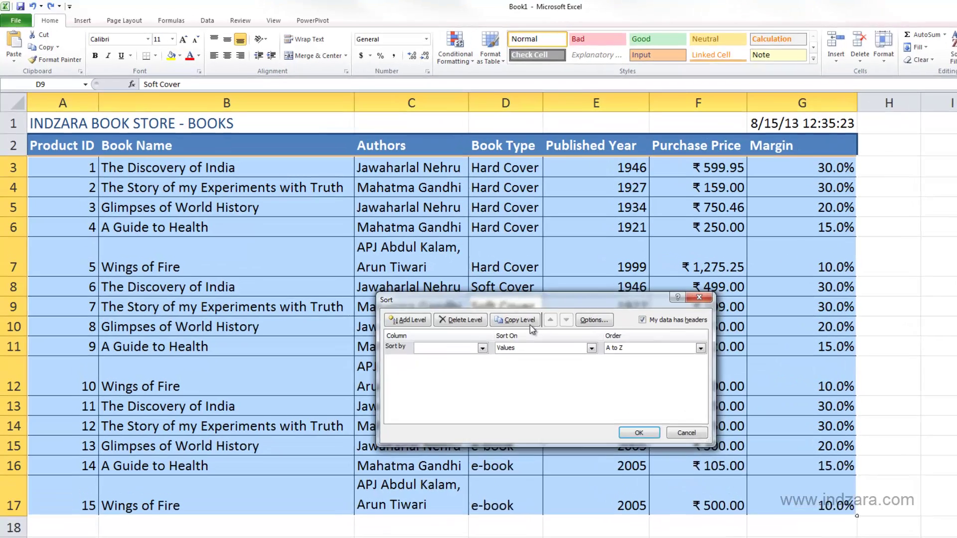
pyautogui.moveTo(640, 257); pyautogui.dragTo(615, 291)
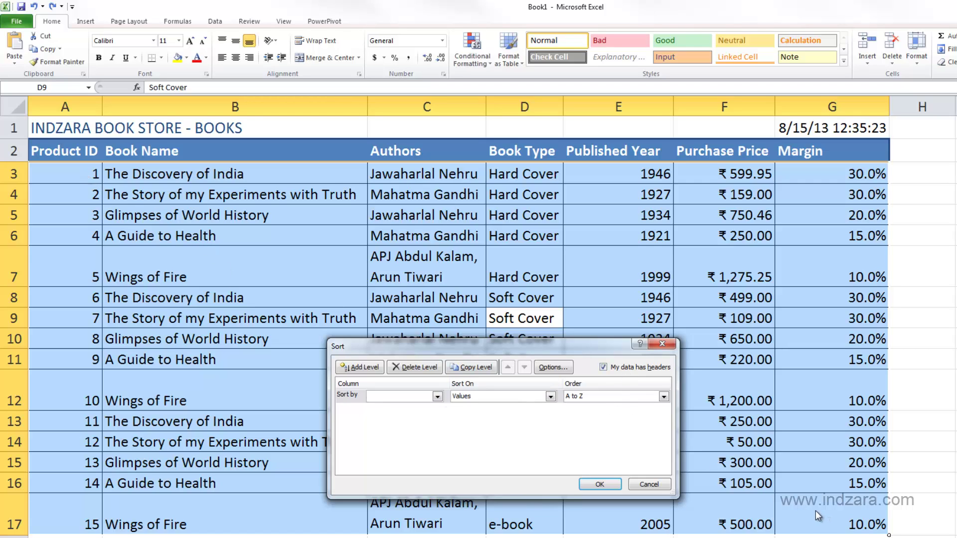
# Set the custom sort to the Purchase Price column in Smallest to Largest order
pyautogui.click(437, 396)
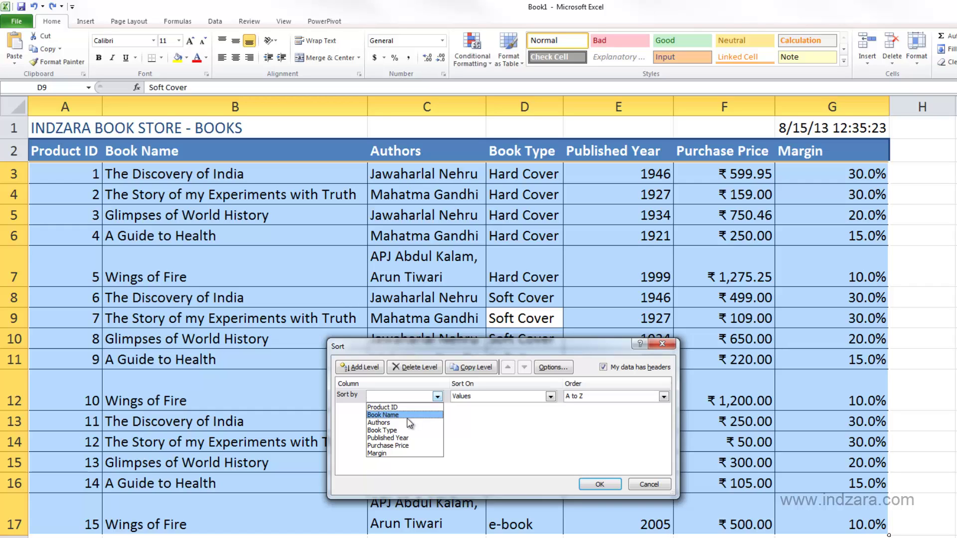
pyautogui.click(409, 445)
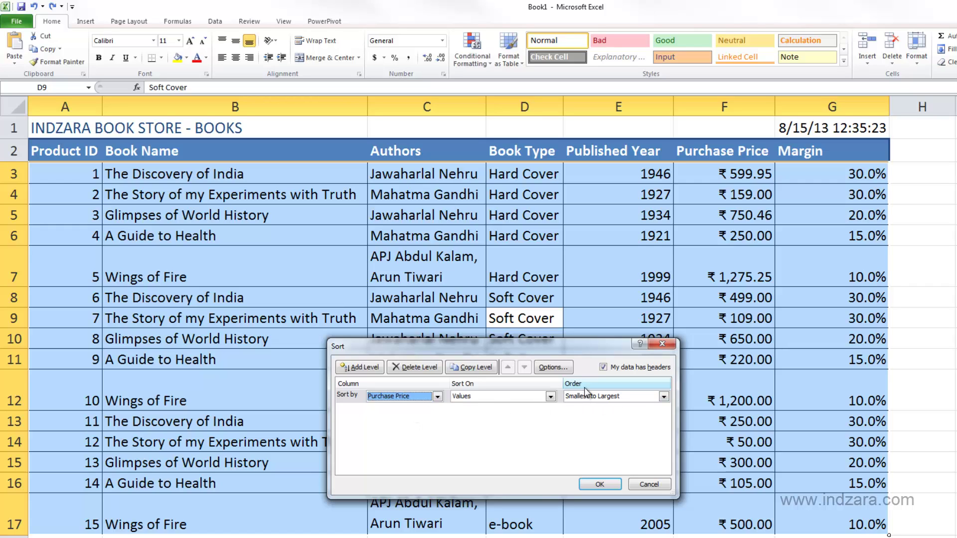
pyautogui.click(663, 398)
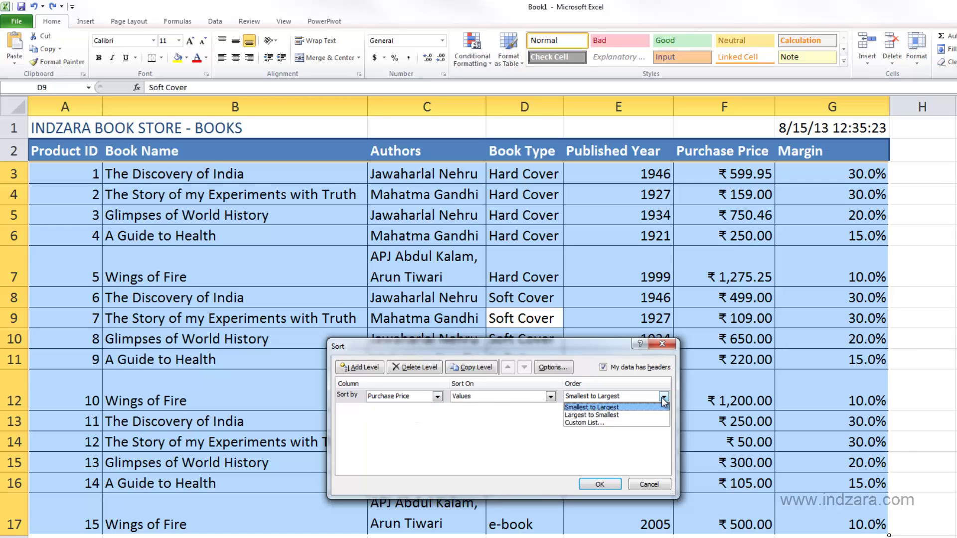
pyautogui.click(663, 397)
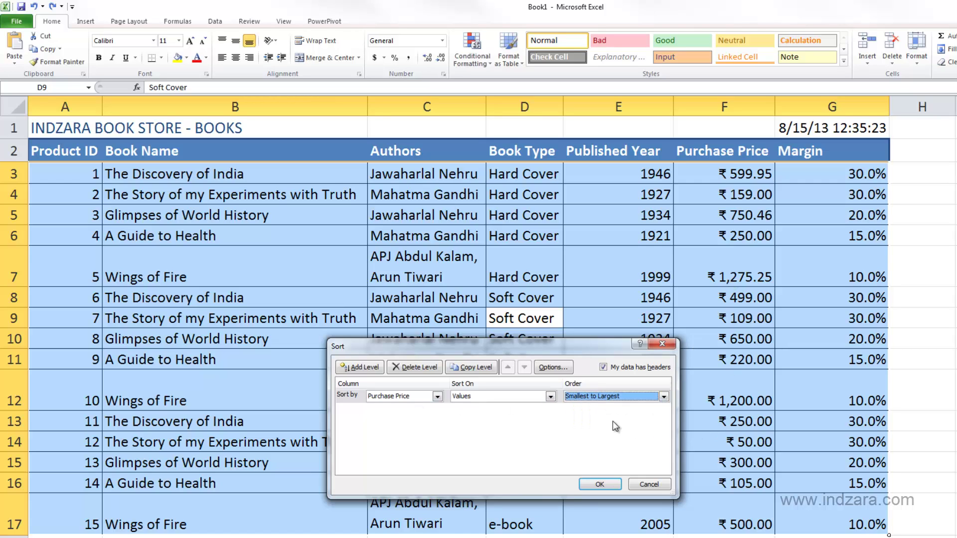
# Change the custom sort column to Book Name with the order A to Z
pyautogui.click(437, 398)
pyautogui.click(418, 413)
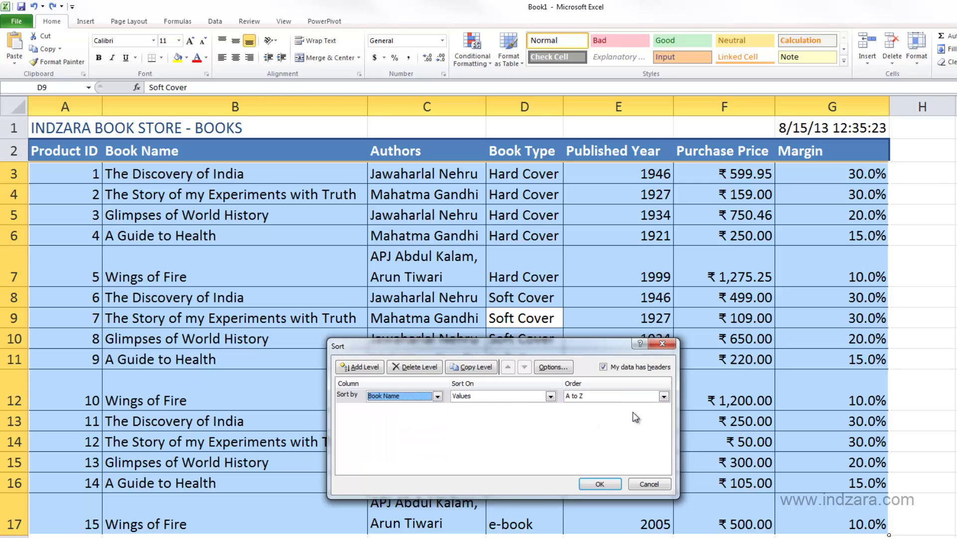
pyautogui.click(654, 396)
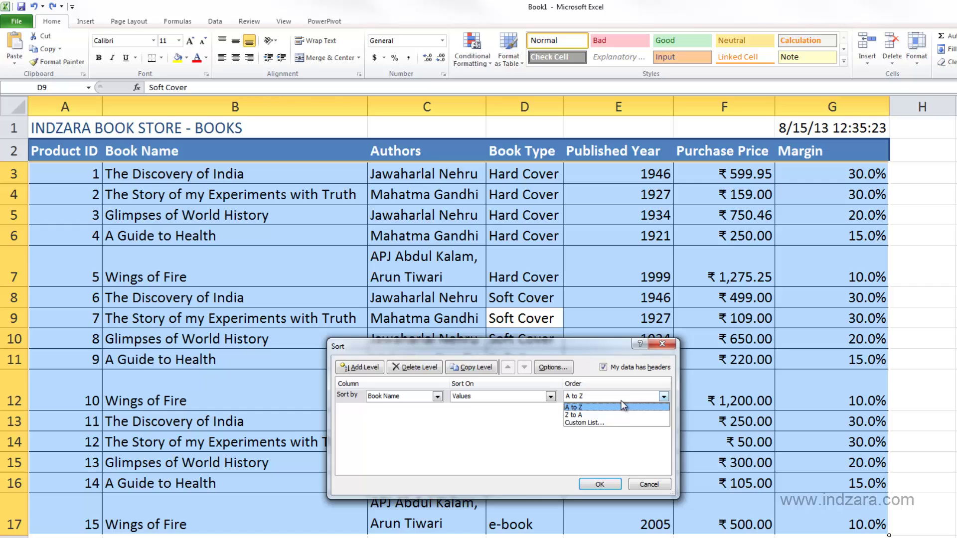
pyautogui.click(626, 406)
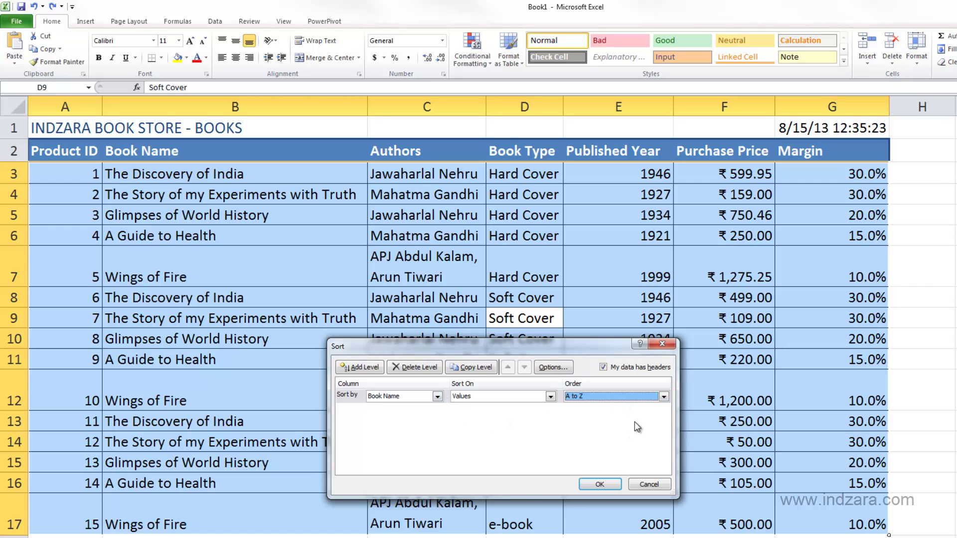
# Examine the Sort On choices for the sort level, leaving it on Values
pyautogui.click(550, 397)
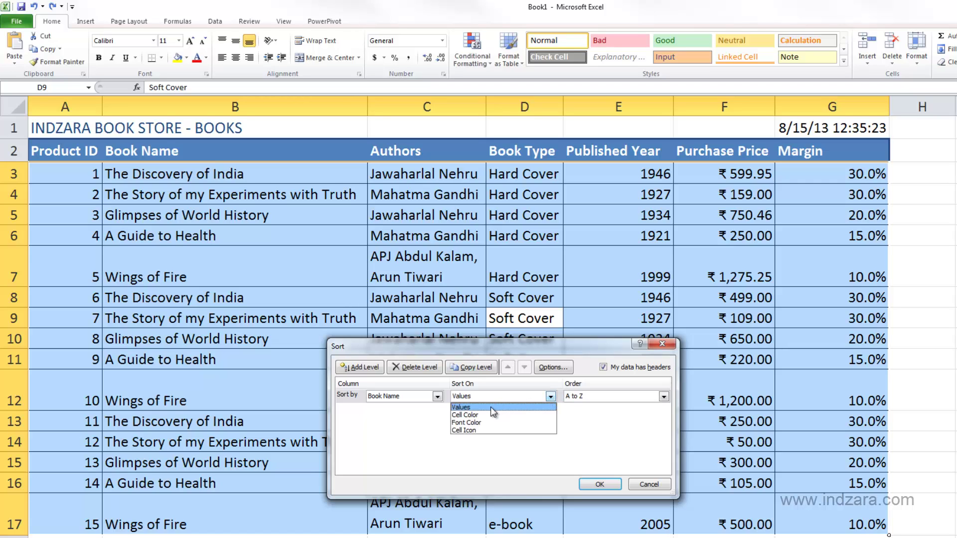
pyautogui.click(499, 396)
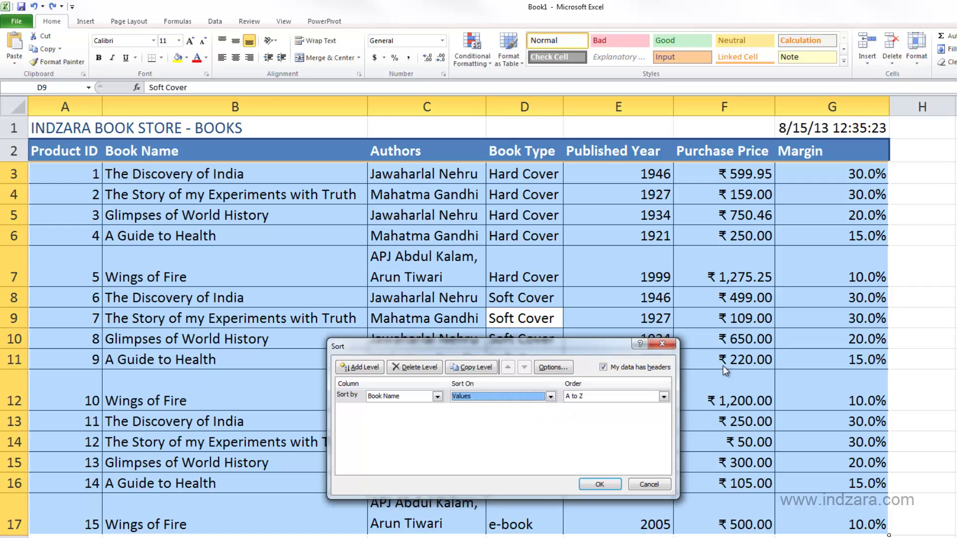
pyautogui.click(551, 397)
pyautogui.click(551, 397)
pyautogui.click(551, 397)
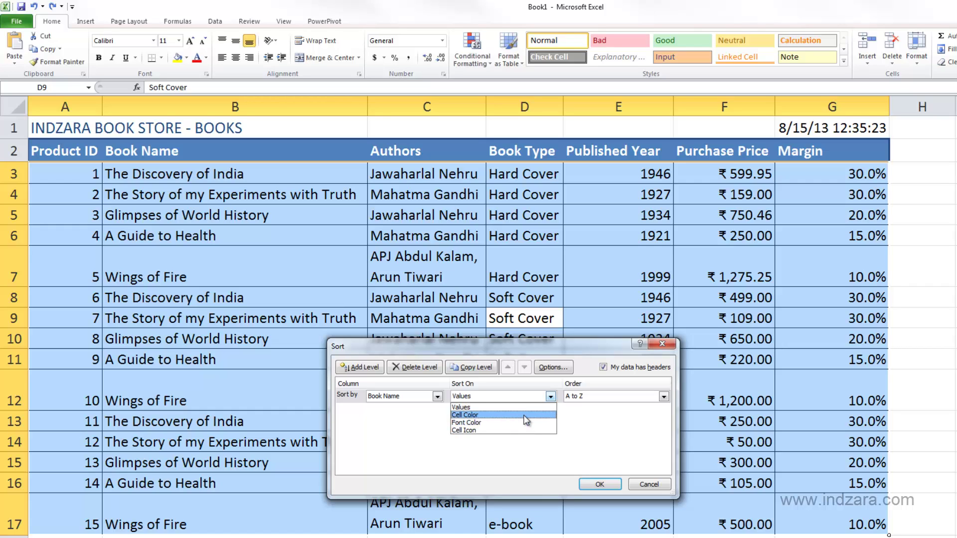
pyautogui.click(615, 416)
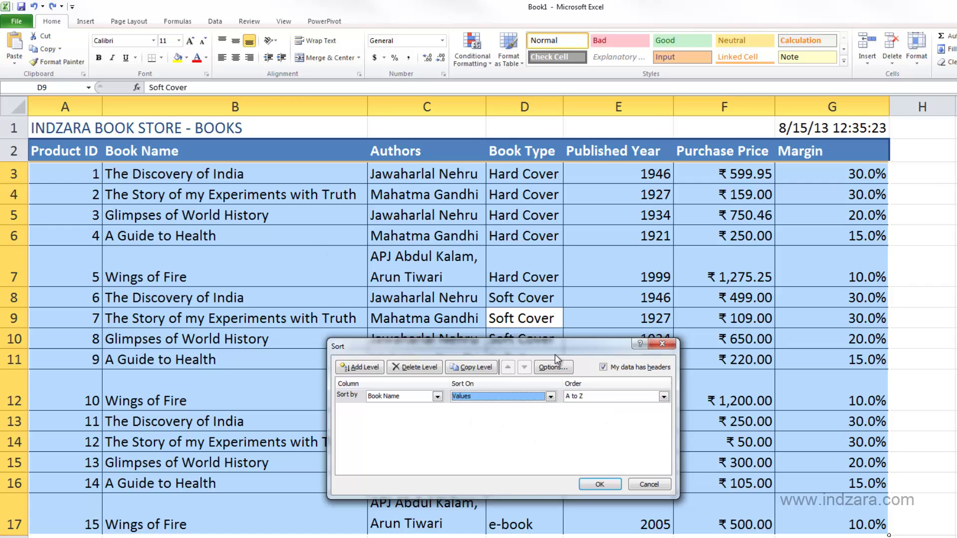
# Change the sort column to Book Type and apply the A to Z sort to the table
pyautogui.click(437, 397)
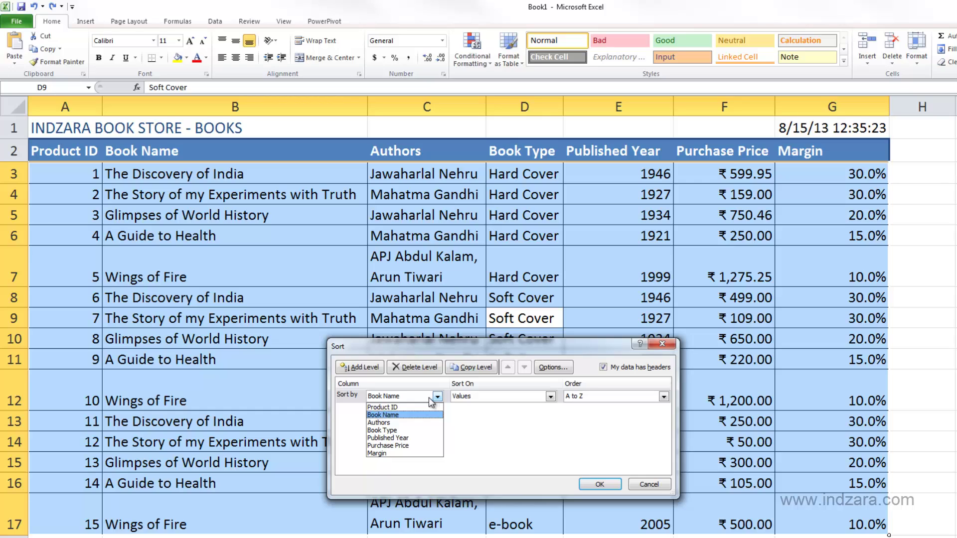
pyautogui.click(388, 430)
pyautogui.moveTo(541, 352); pyautogui.dragTo(765, 346)
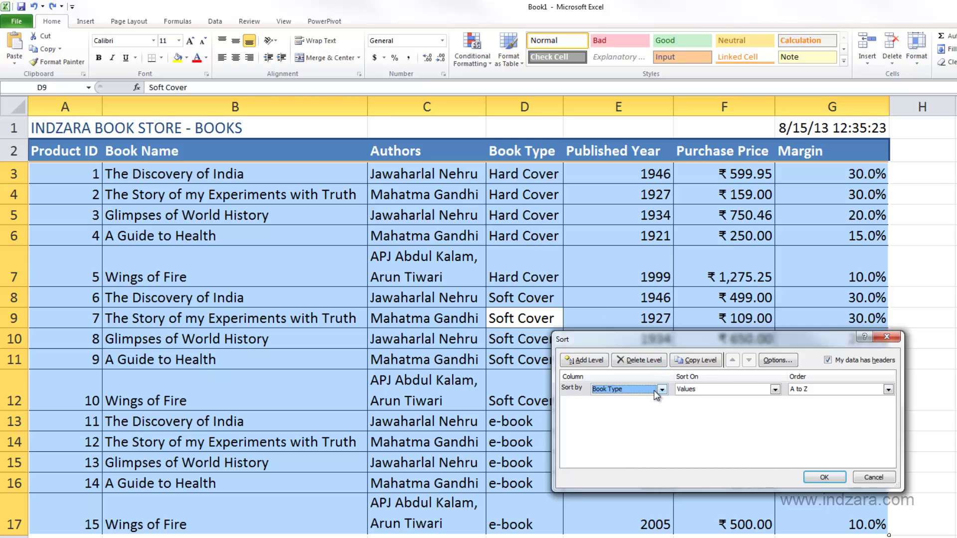
pyautogui.click(814, 477)
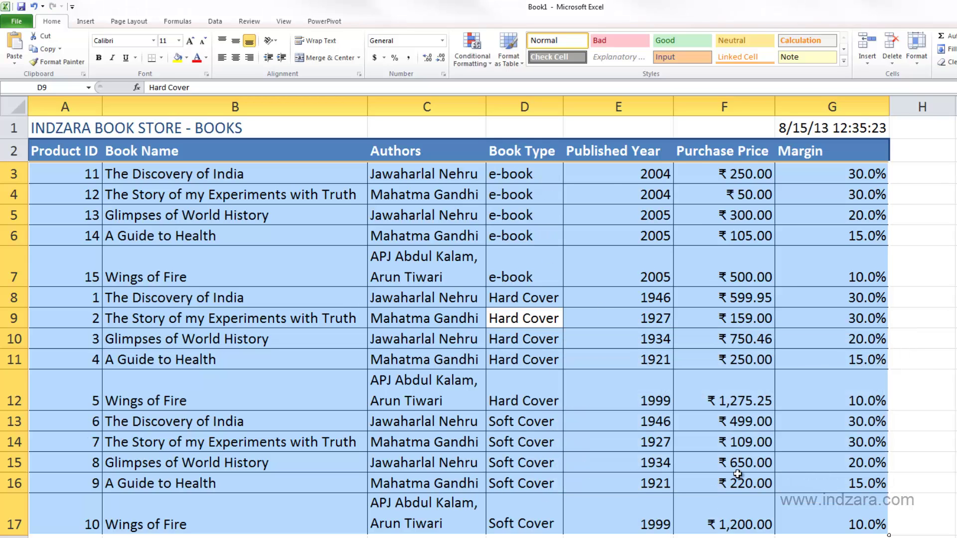
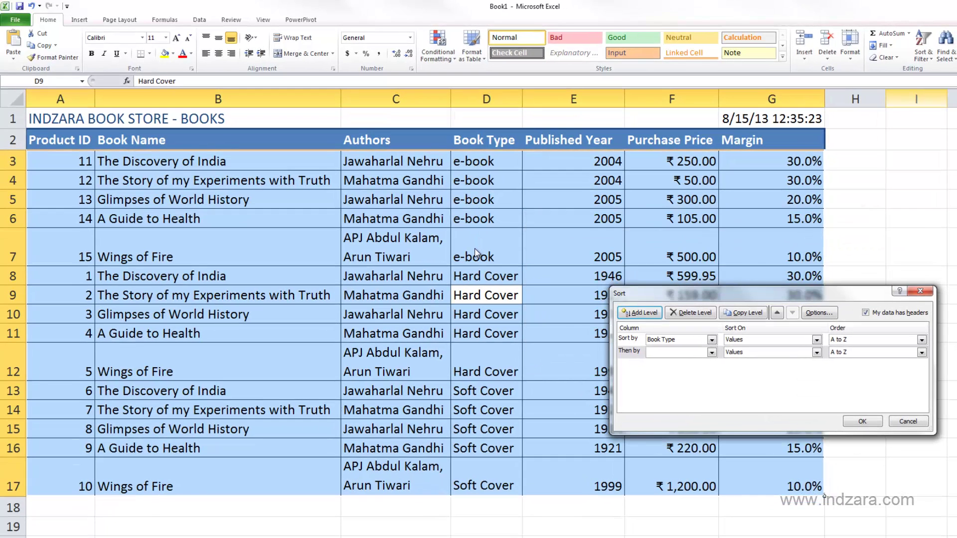
# Set the second sort level to Purchase Price, Largest to Smallest, under Book Type, and apply the two-level sort
pyautogui.click(711, 352)
pyautogui.click(666, 397)
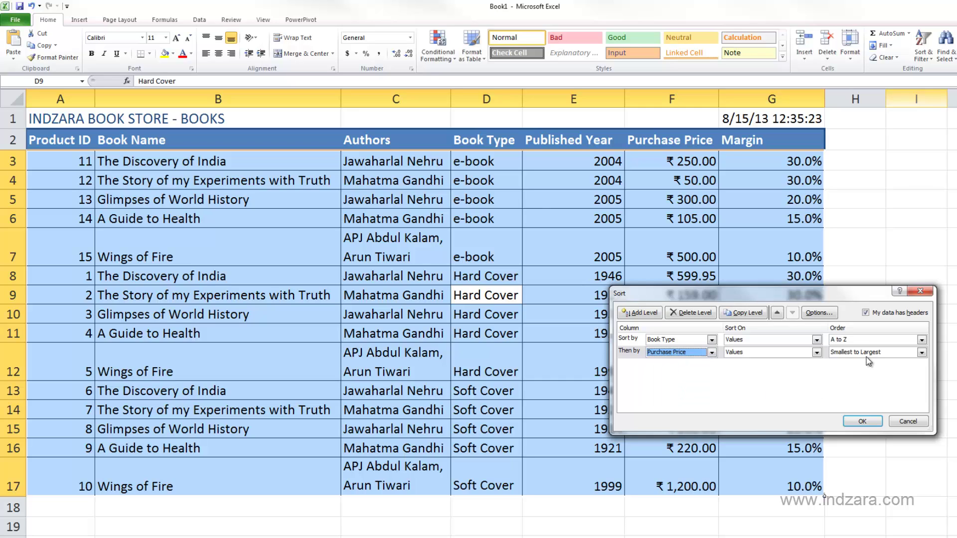
pyautogui.click(922, 352)
pyautogui.click(857, 370)
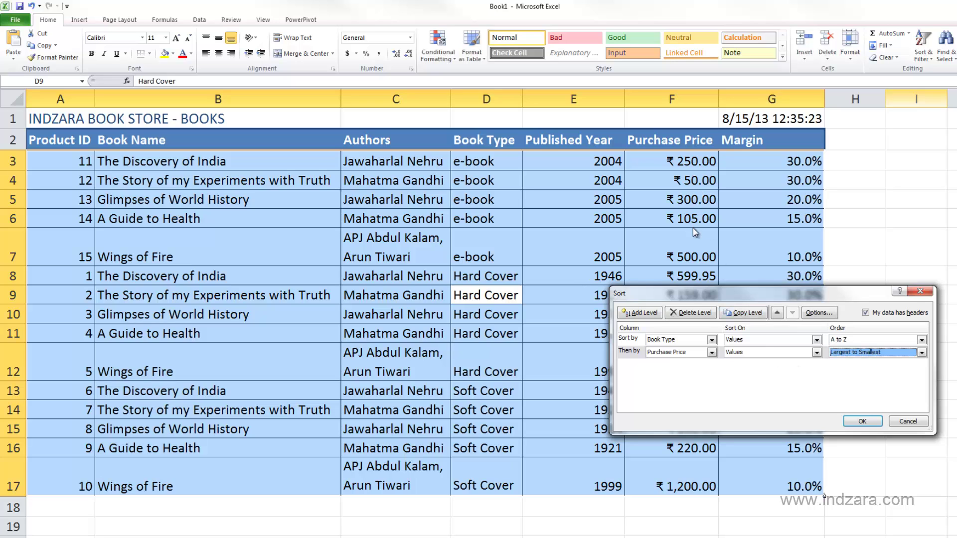
pyautogui.moveTo(687, 294); pyautogui.dragTo(675, 337)
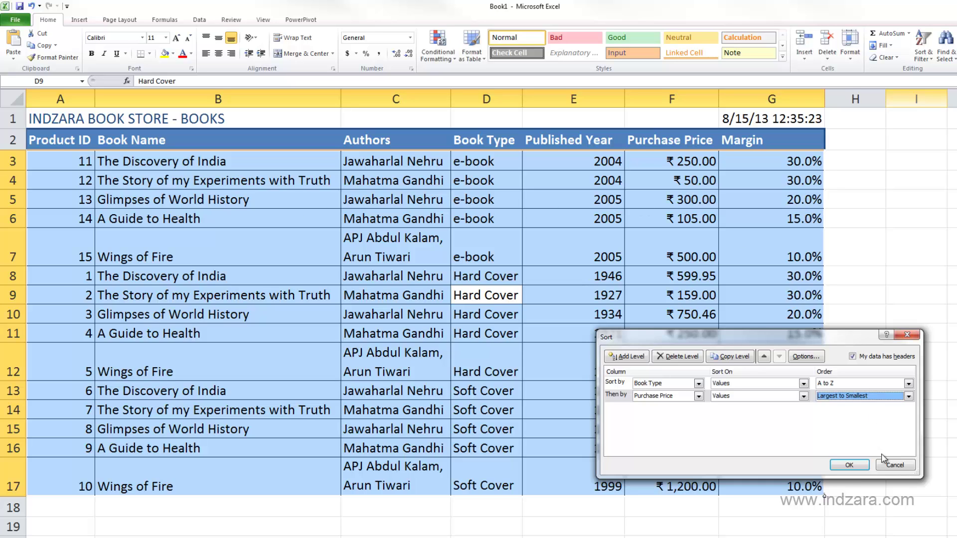
pyautogui.click(849, 465)
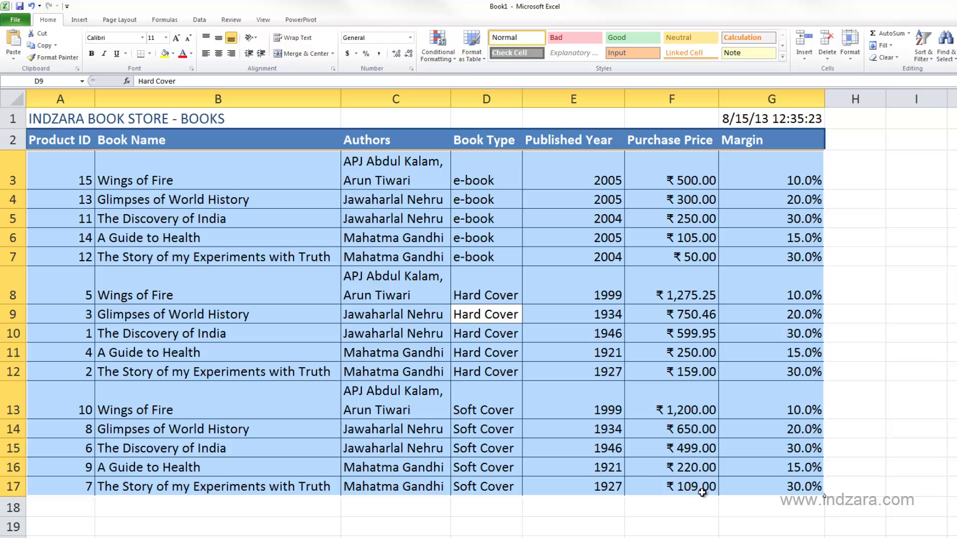
# Review the custom sort levels for Book Type and Purchase Price against the table and reapply the two-level sort
pyautogui.click(923, 50)
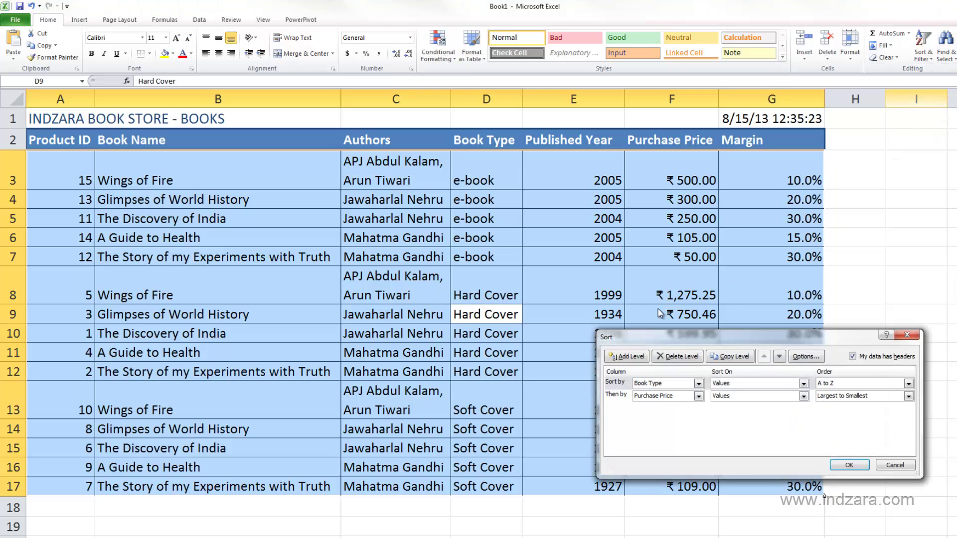
pyautogui.moveTo(657, 337); pyautogui.dragTo(558, 200)
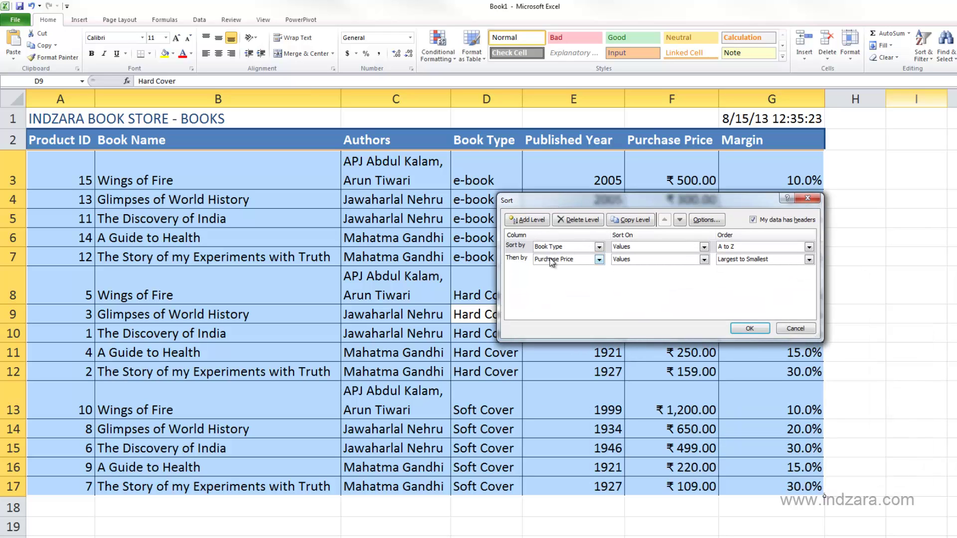
pyautogui.click(518, 263)
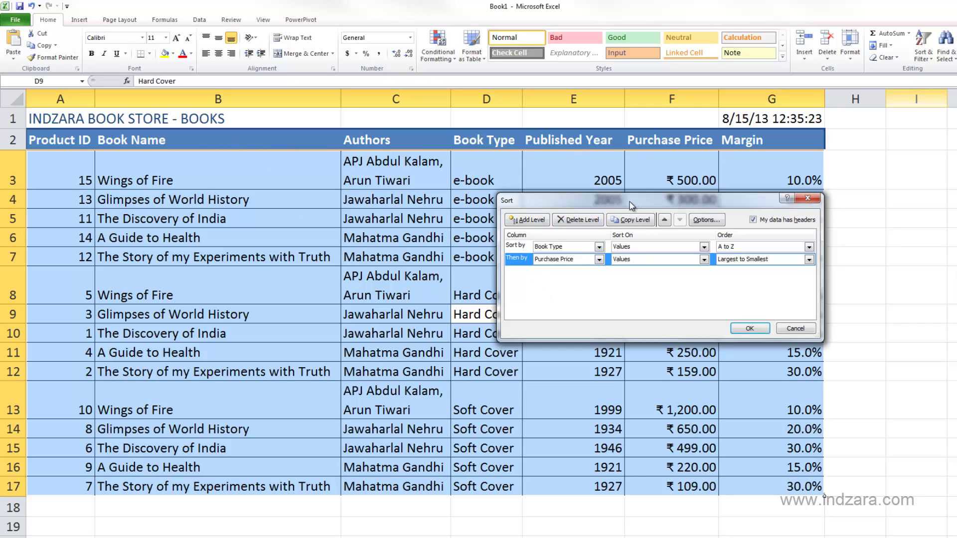
pyautogui.moveTo(631, 205); pyautogui.dragTo(647, 214)
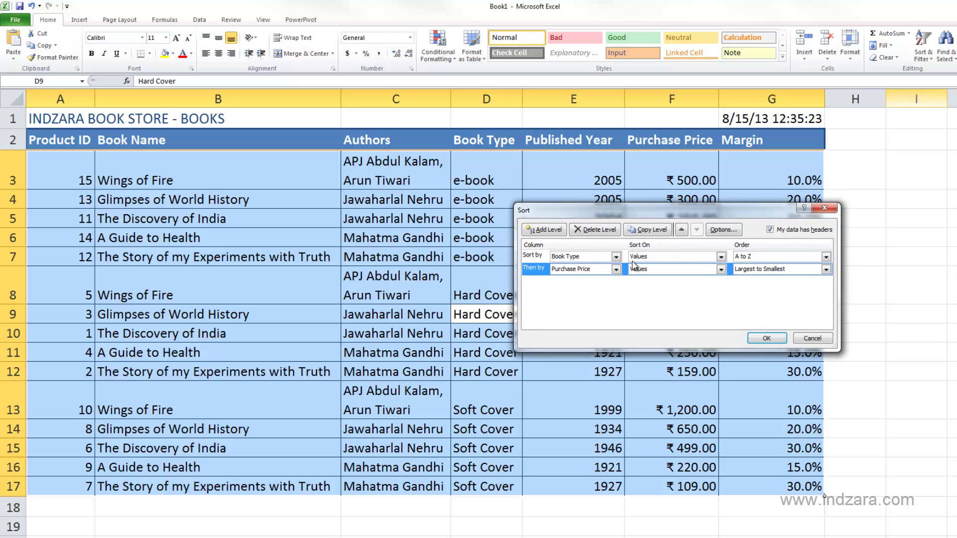
pyautogui.moveTo(644, 210); pyautogui.dragTo(655, 335)
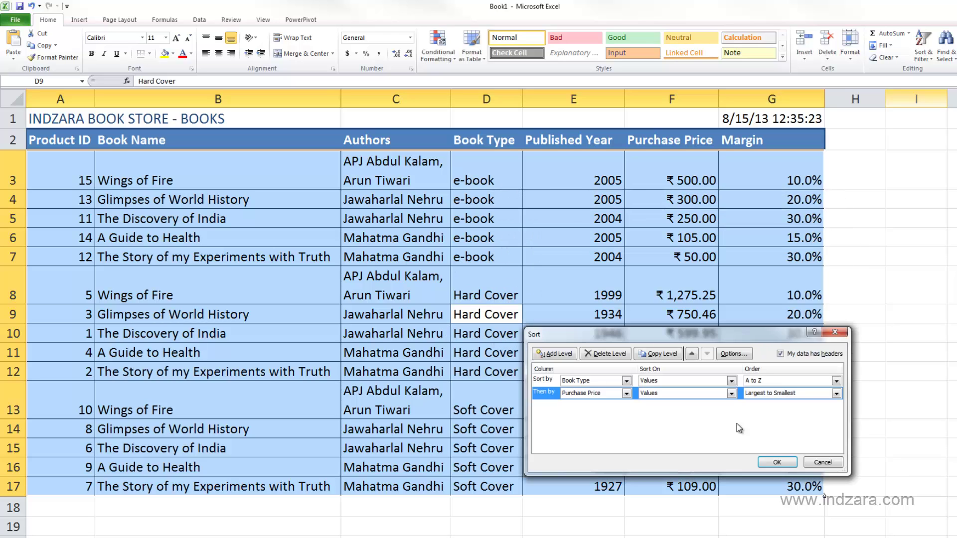
pyautogui.click(775, 463)
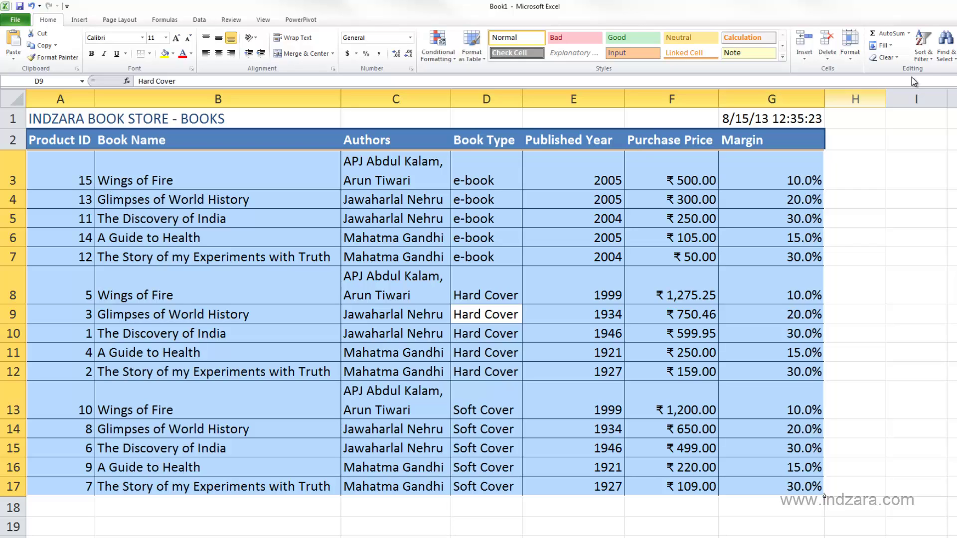
# Delete the Purchase Price sort level and sort the table by Product ID, Smallest to Largest
pyautogui.click(928, 58)
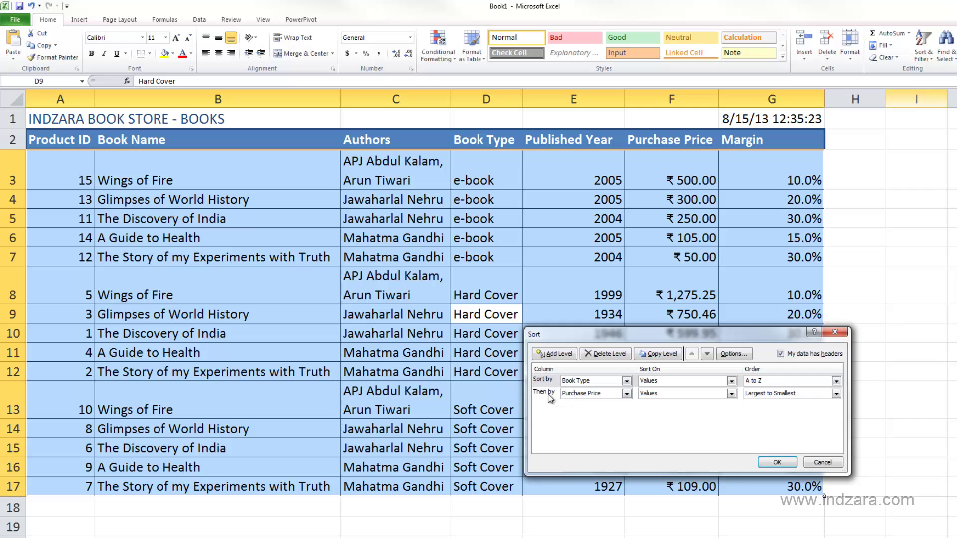
pyautogui.click(552, 396)
pyautogui.click(606, 353)
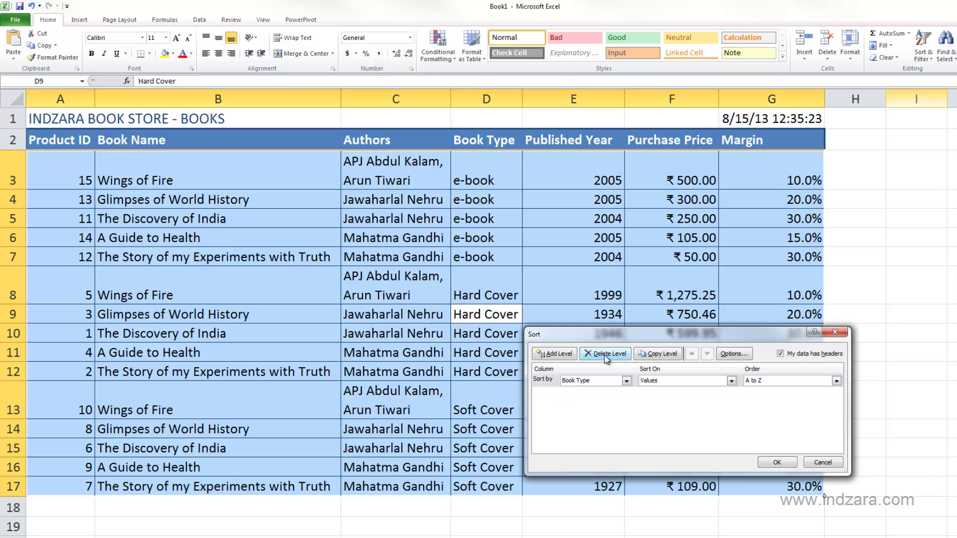
pyautogui.click(626, 381)
pyautogui.click(603, 391)
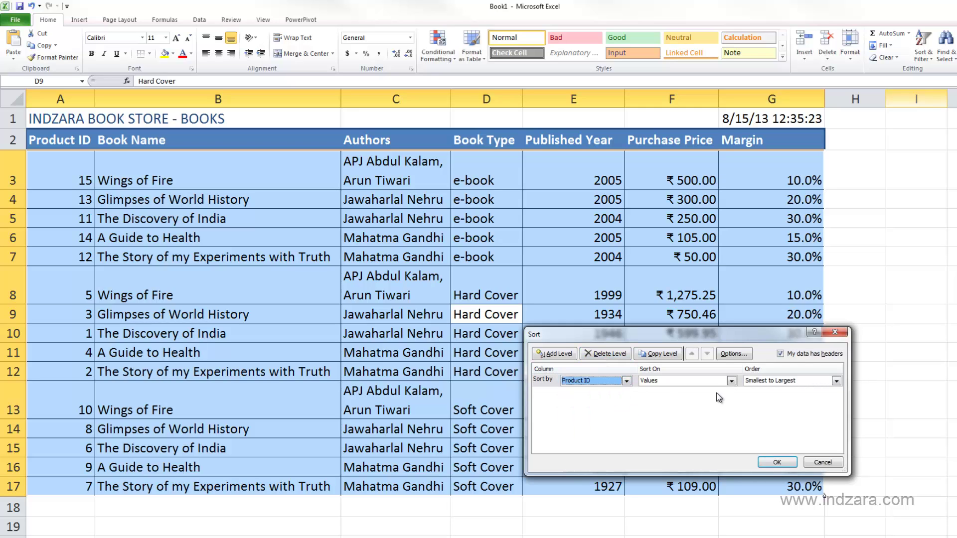
pyautogui.click(777, 462)
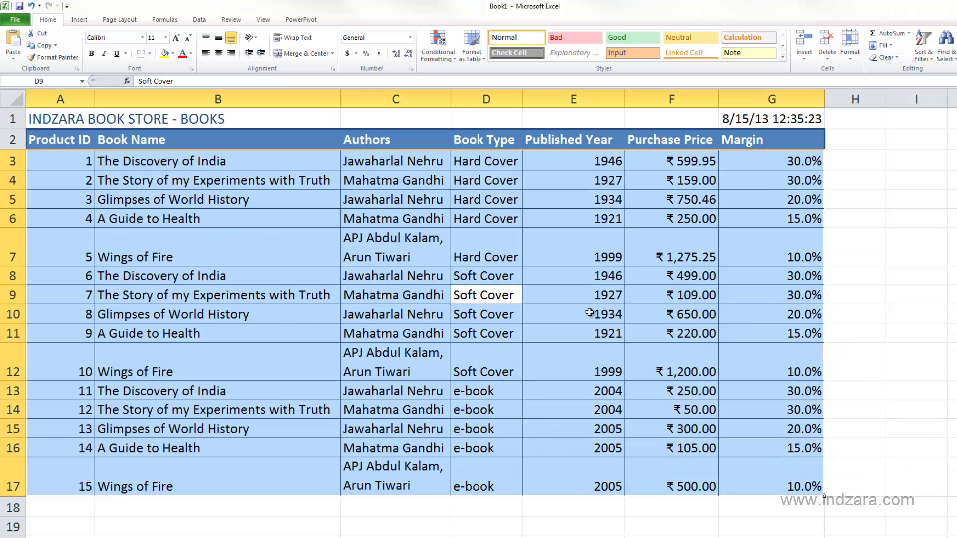
pyautogui.click(858, 263)
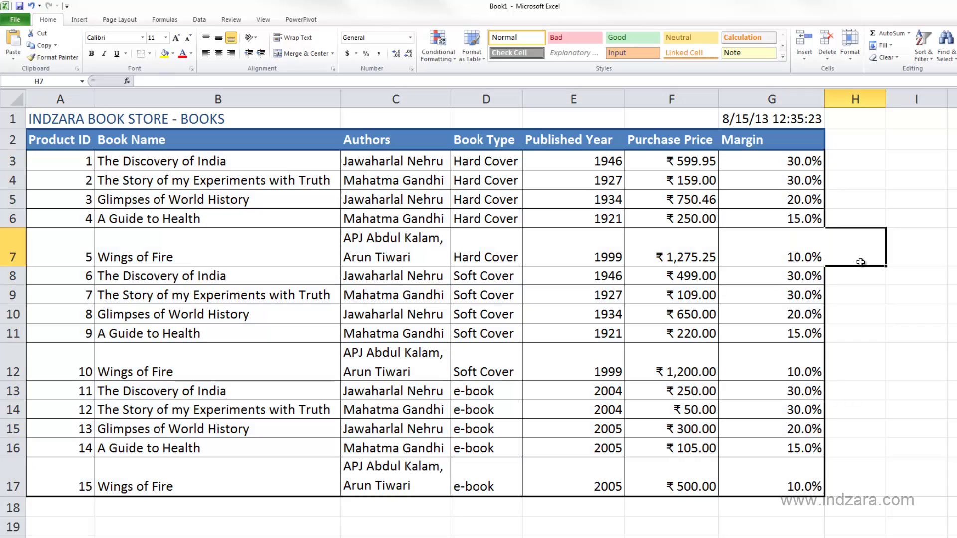
pyautogui.click(887, 329)
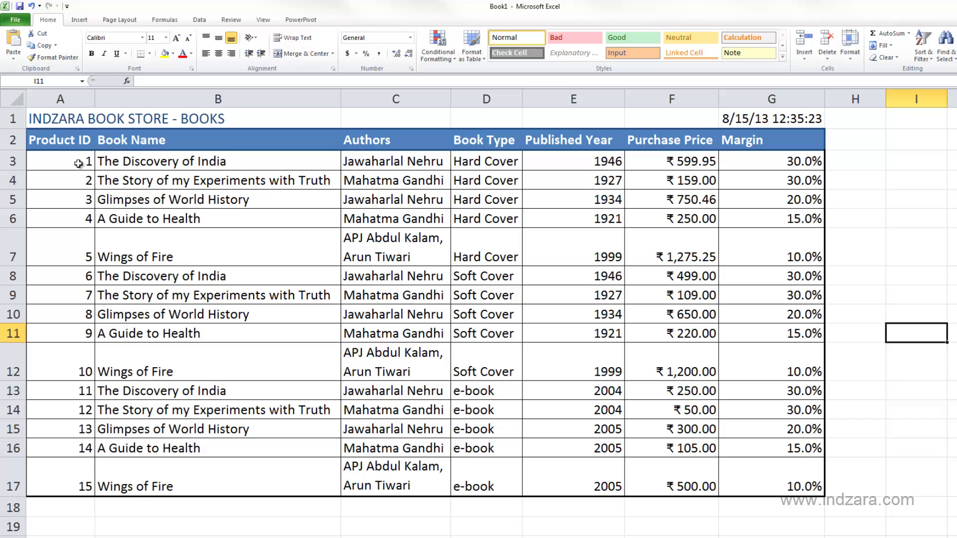
# Select the table range A2:F17, leaving out the Margin column, and open the custom sort settings for it
pyautogui.moveTo(78, 161); pyautogui.dragTo(670, 495)
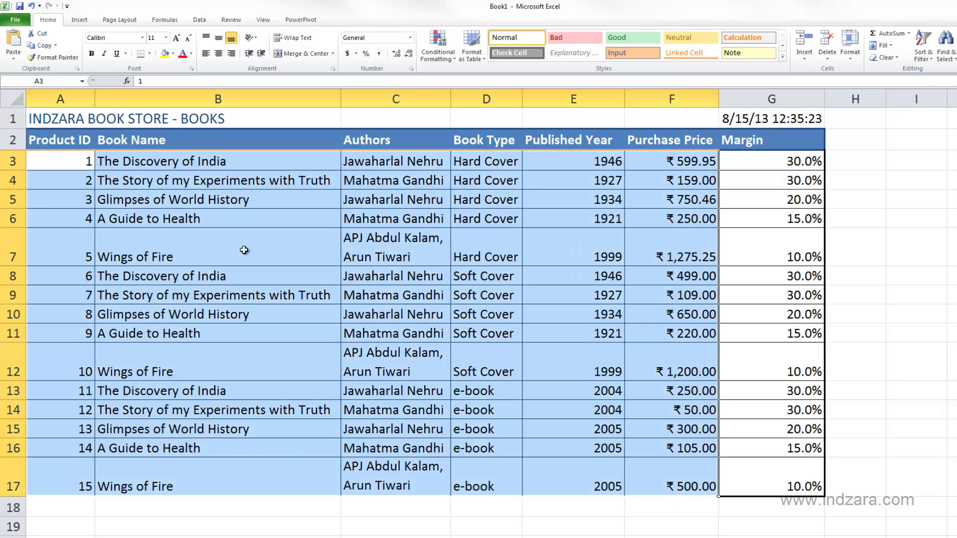
pyautogui.moveTo(79, 140); pyautogui.dragTo(645, 476)
pyautogui.click(922, 47)
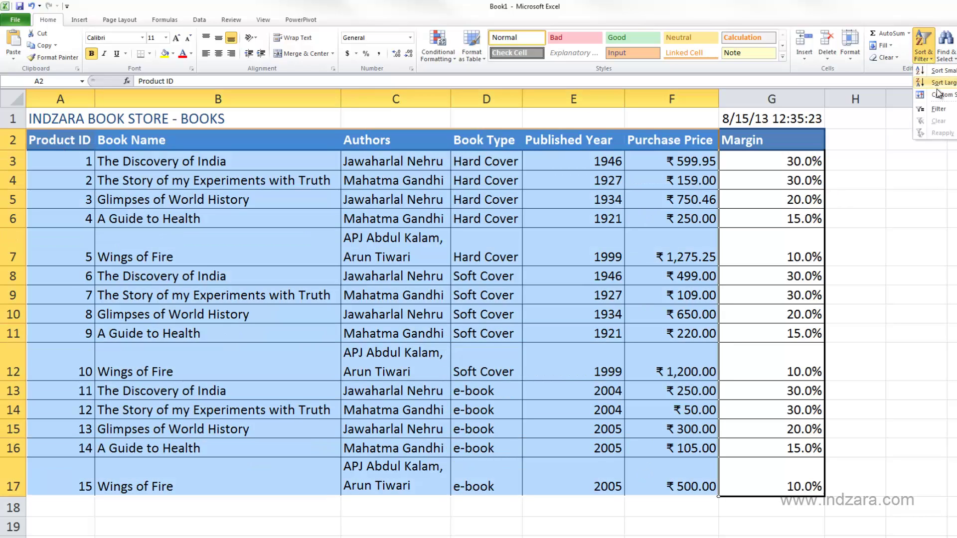
pyautogui.click(932, 82)
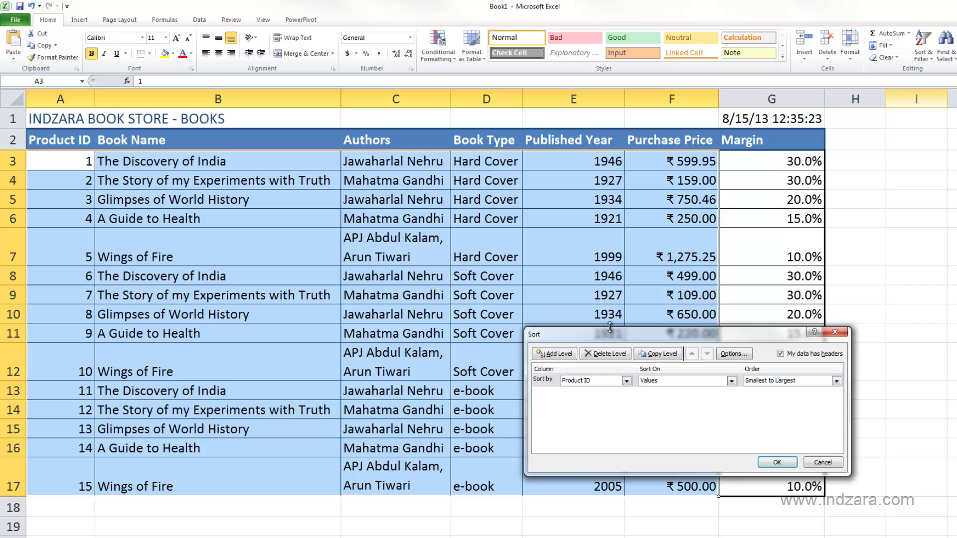
pyautogui.moveTo(607, 335); pyautogui.dragTo(574, 208)
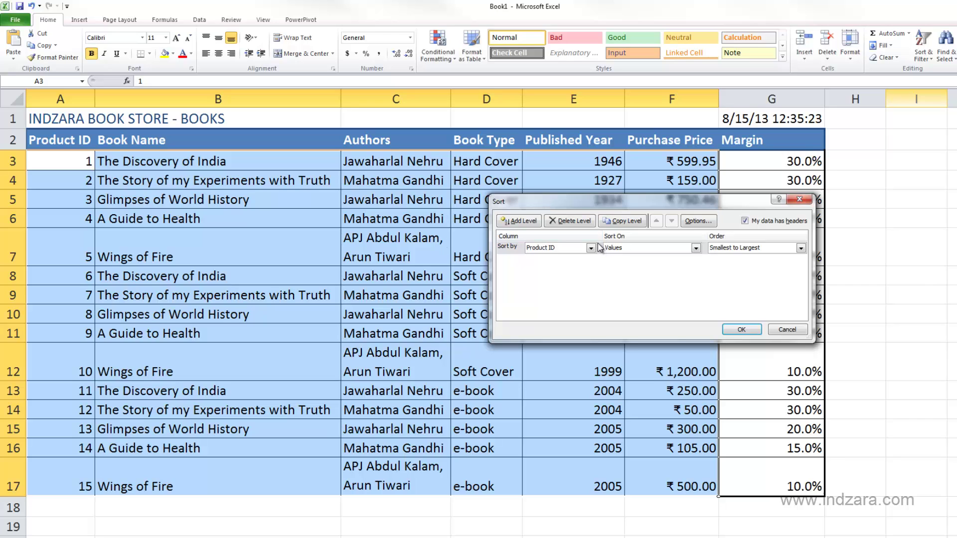
pyautogui.moveTo(602, 202); pyautogui.dragTo(359, 214)
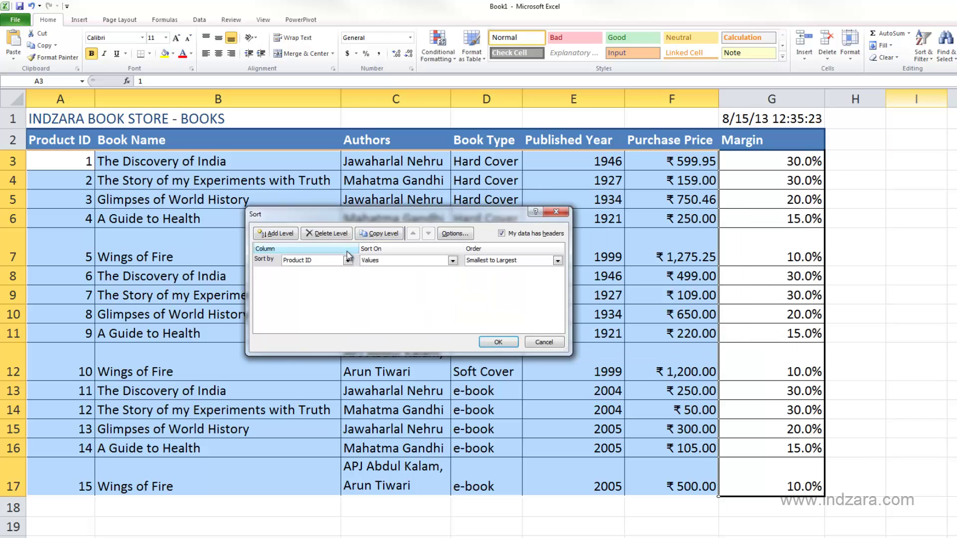
# Examine which columns are offered for sorting the partial range, keeping Product ID as the sort column
pyautogui.click(348, 260)
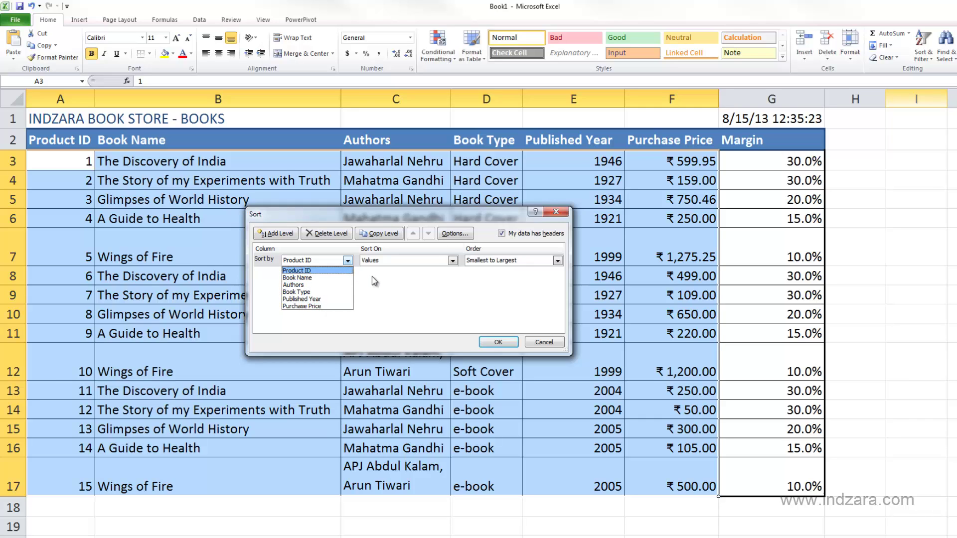
pyautogui.click(324, 270)
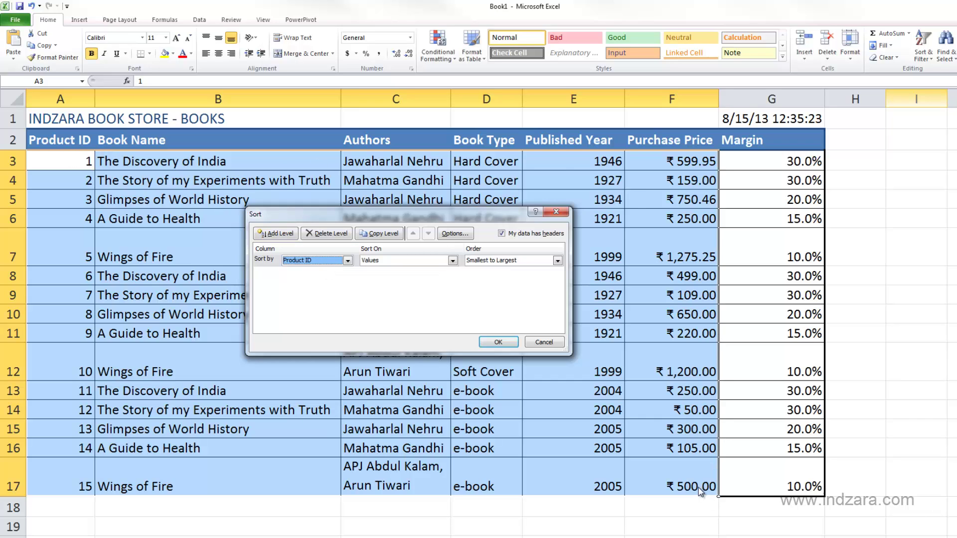
pyautogui.click(347, 261)
pyautogui.click(348, 261)
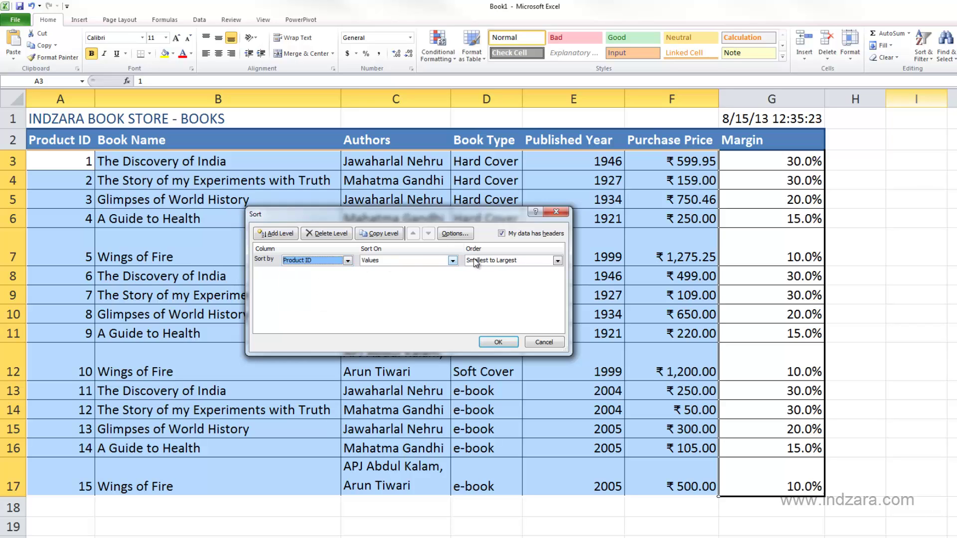
# Sort the range without Margin by Product ID with the order Largest to Smallest
pyautogui.click(557, 261)
pyautogui.click(533, 278)
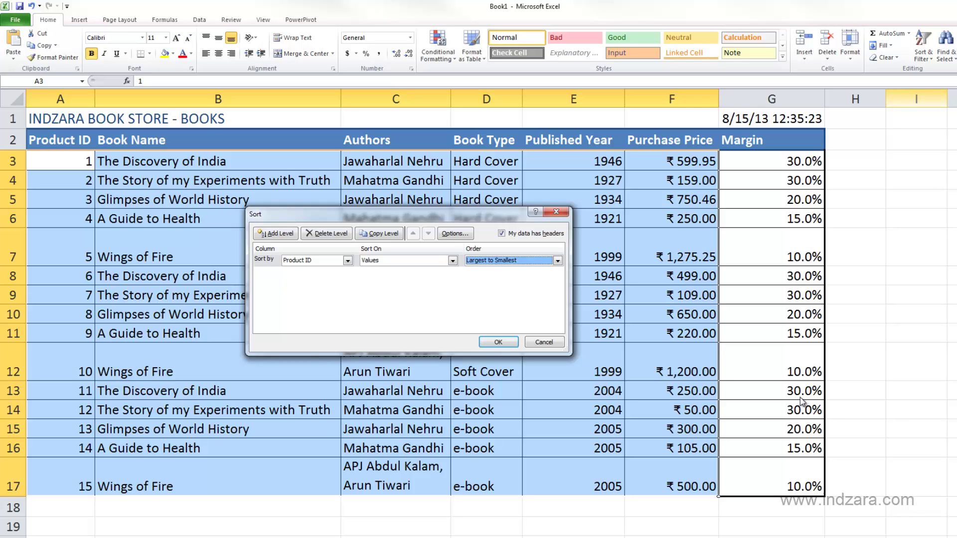
pyautogui.click(498, 341)
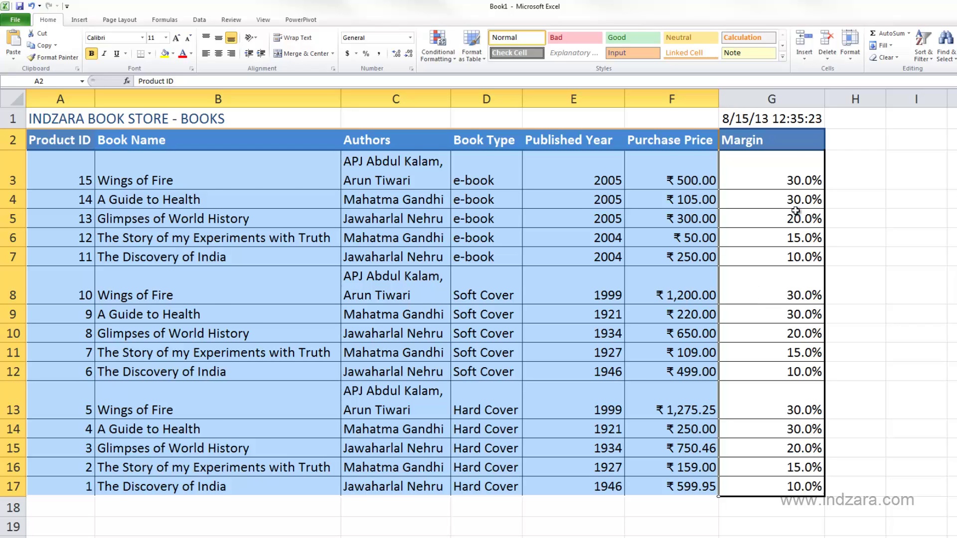
# Undo the sort of the partial range and deselect the table
pyautogui.hotkey('alt', 'a')
pyautogui.press('s')
pyautogui.press('a')
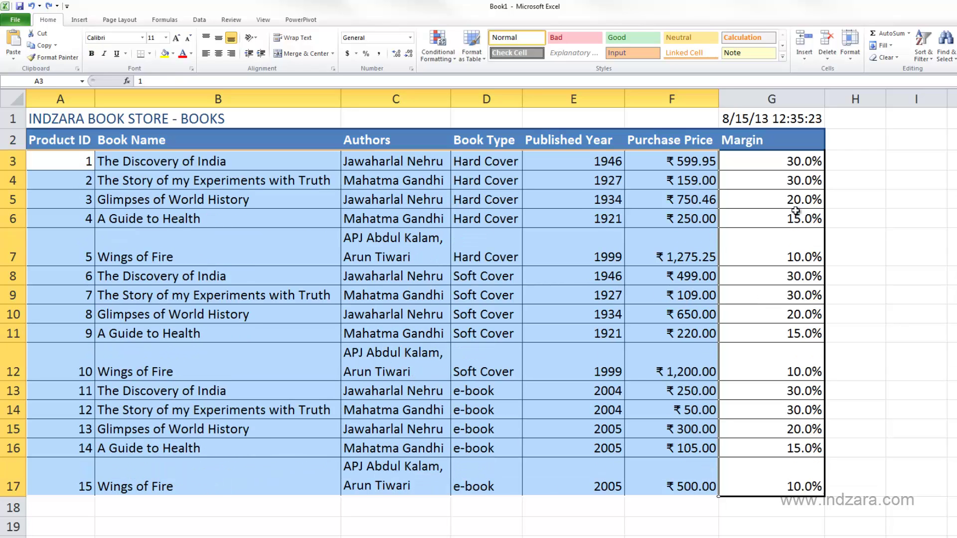
pyautogui.click(853, 293)
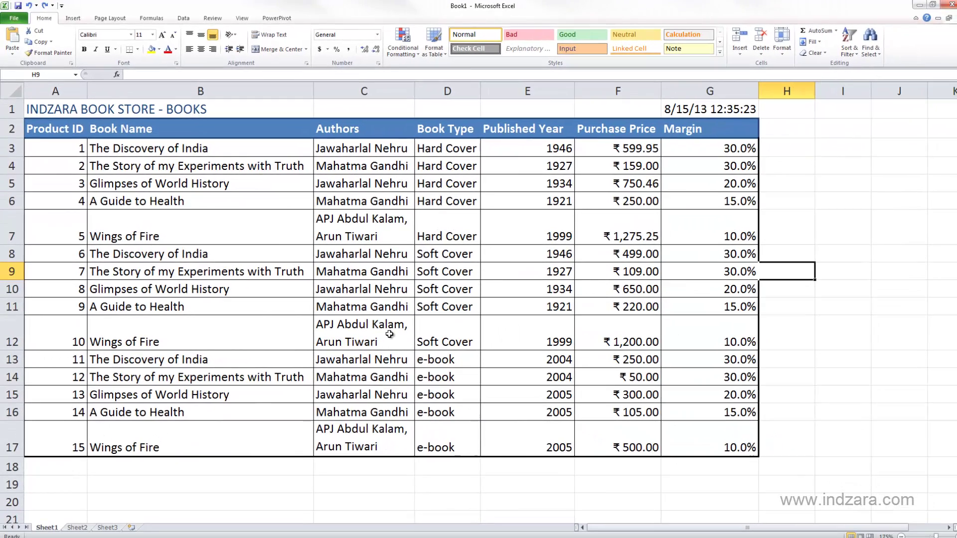
# Compare the places where Excel offers its sort commands, opening the custom sort settings once and cancelling them
pyautogui.click(849, 43)
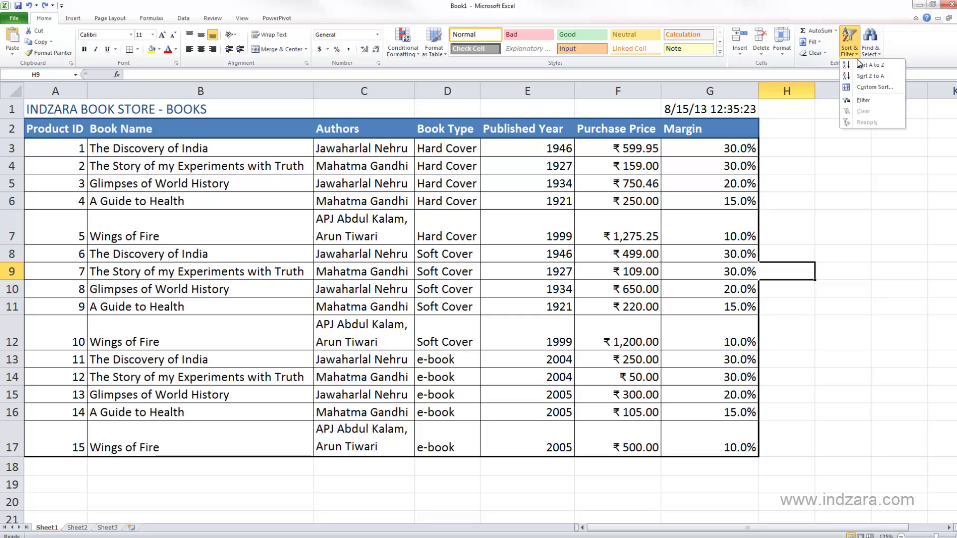
pyautogui.click(864, 22)
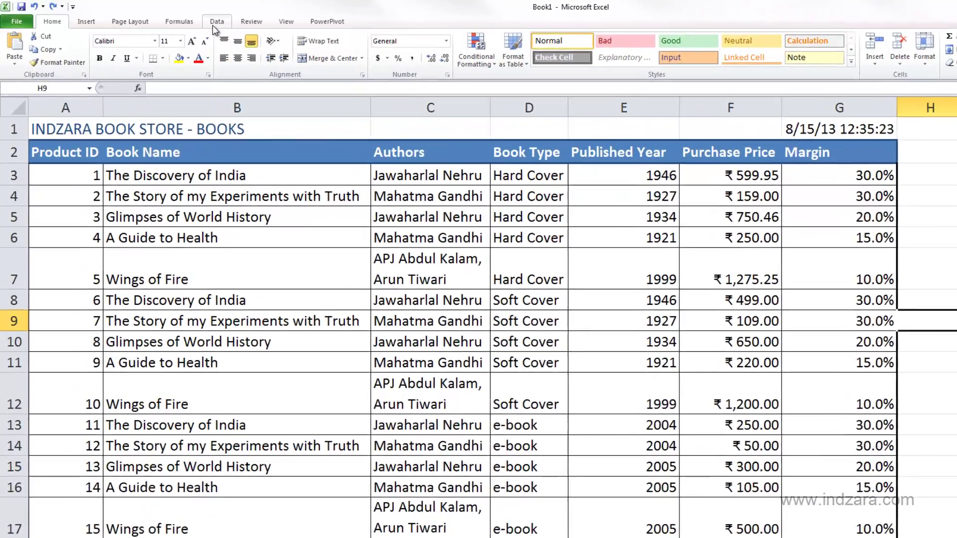
pyautogui.click(182, 19)
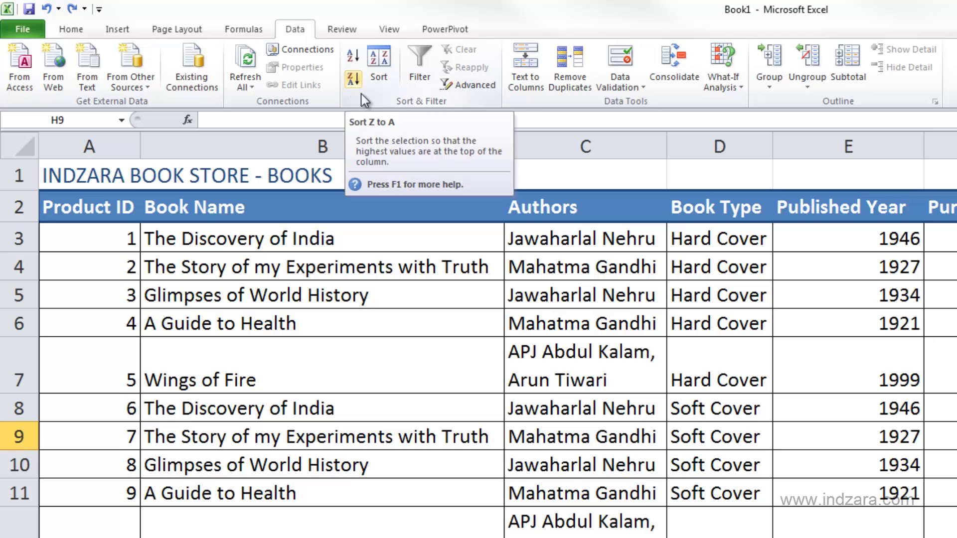
pyautogui.click(379, 74)
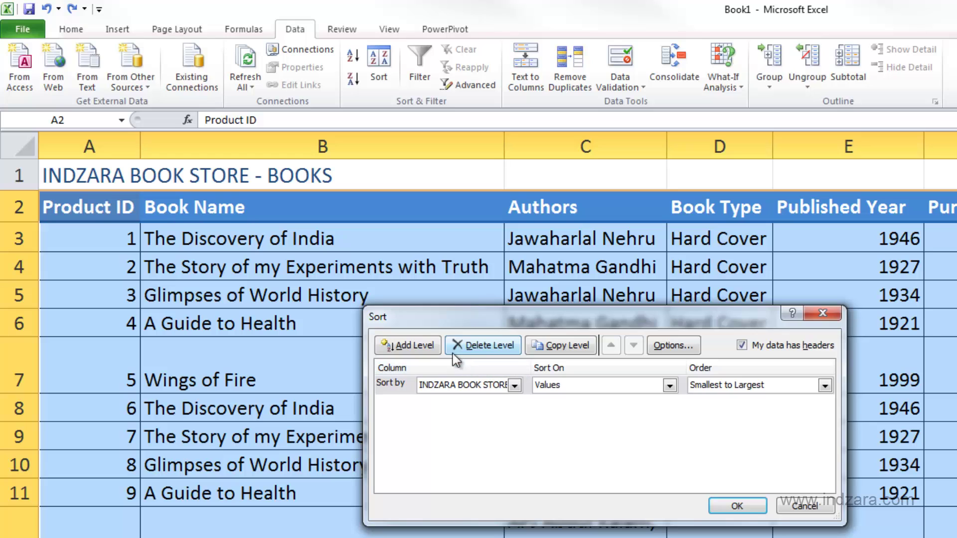
pyautogui.click(795, 507)
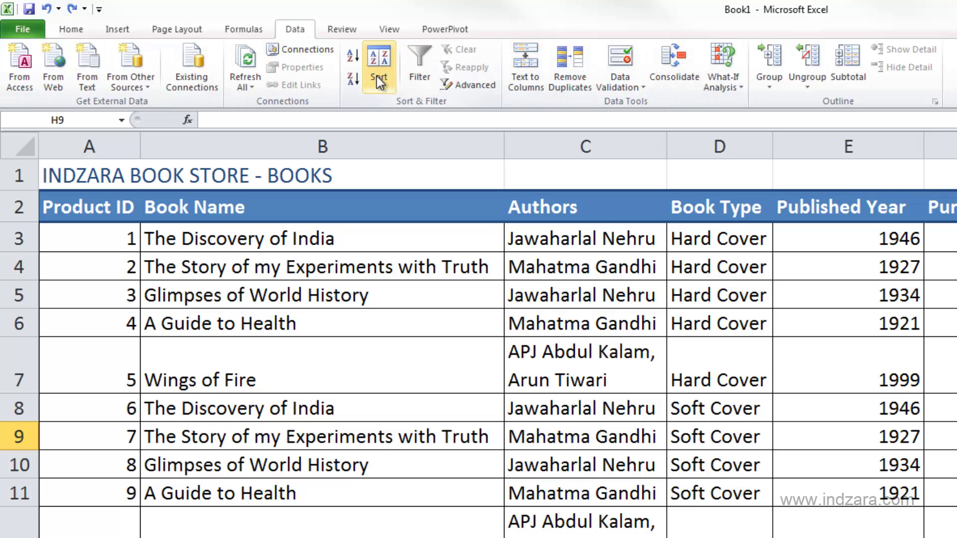
pyautogui.click(78, 31)
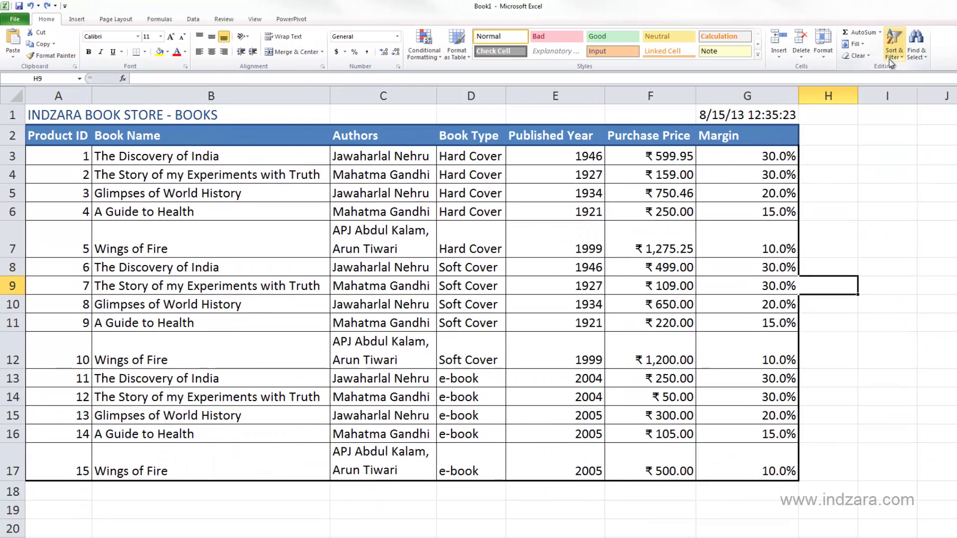
pyautogui.click(890, 56)
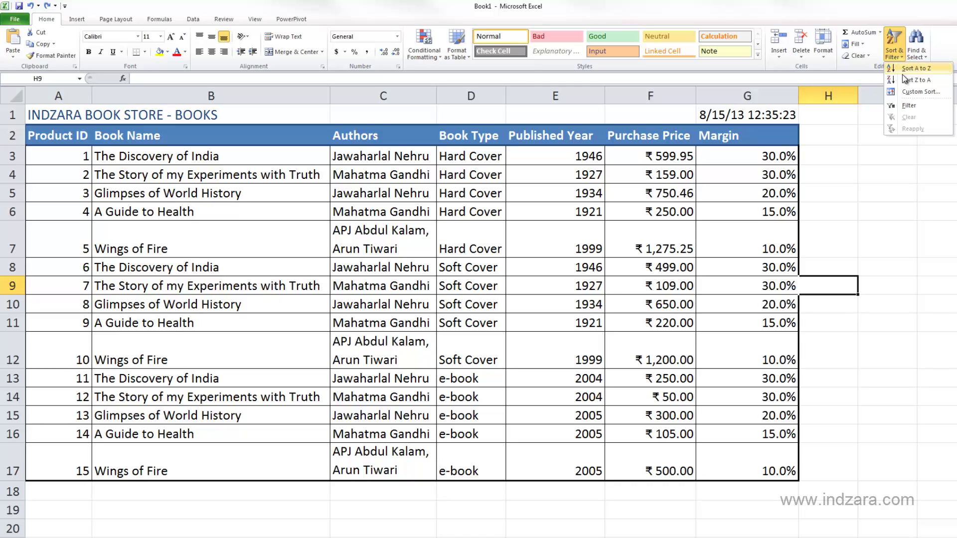
pyautogui.click(192, 19)
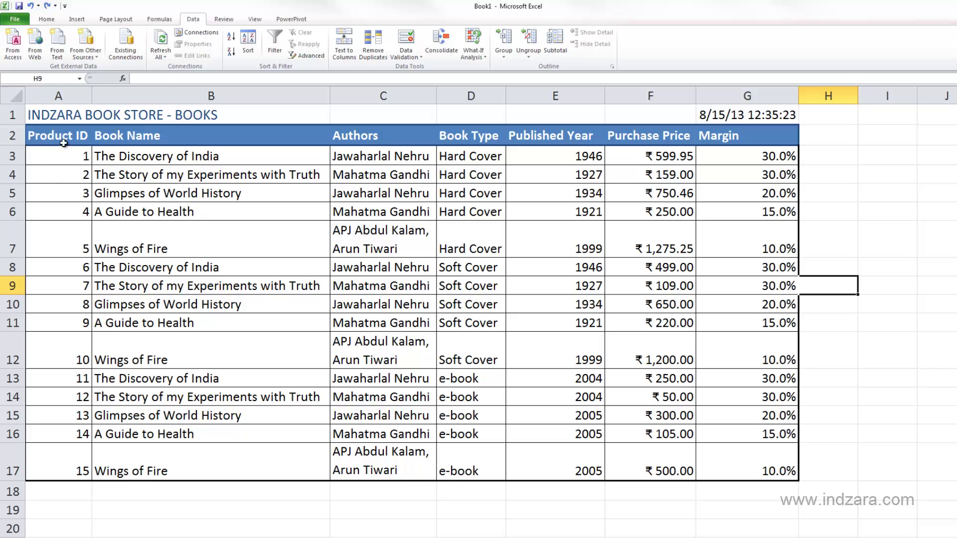
# Select the whole table A2:G17 with its headers, view its custom sort settings and cancel them
pyautogui.moveTo(83, 135); pyautogui.dragTo(715, 459)
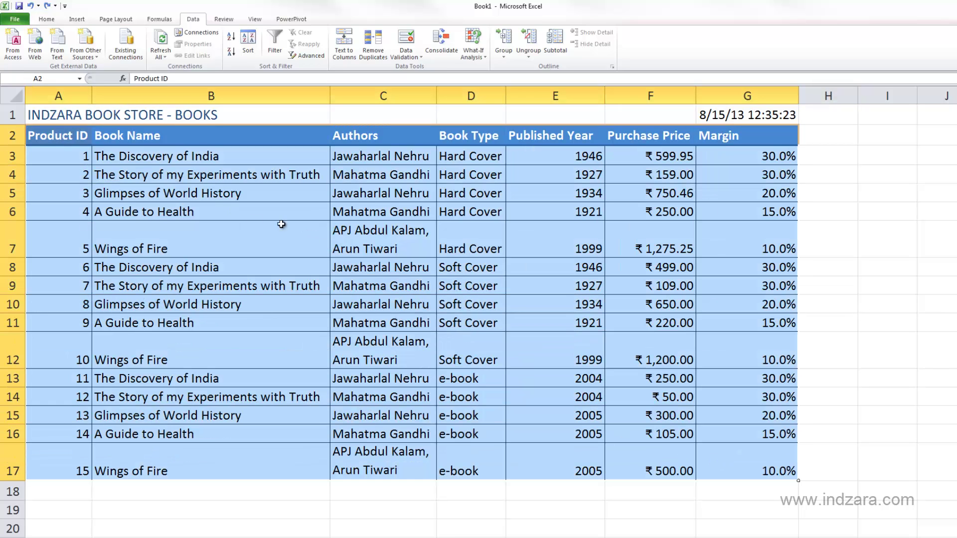
pyautogui.rightClick(230, 220)
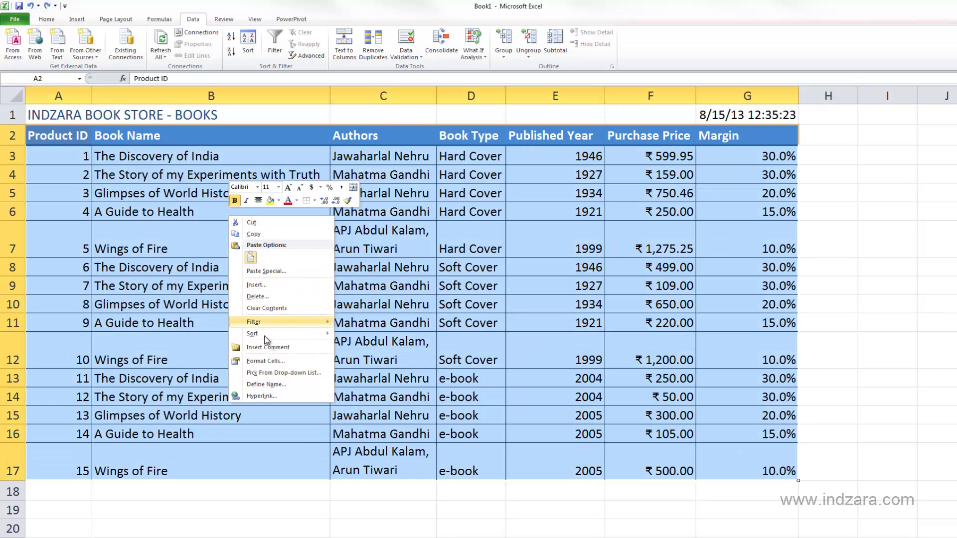
pyautogui.moveTo(265, 336)
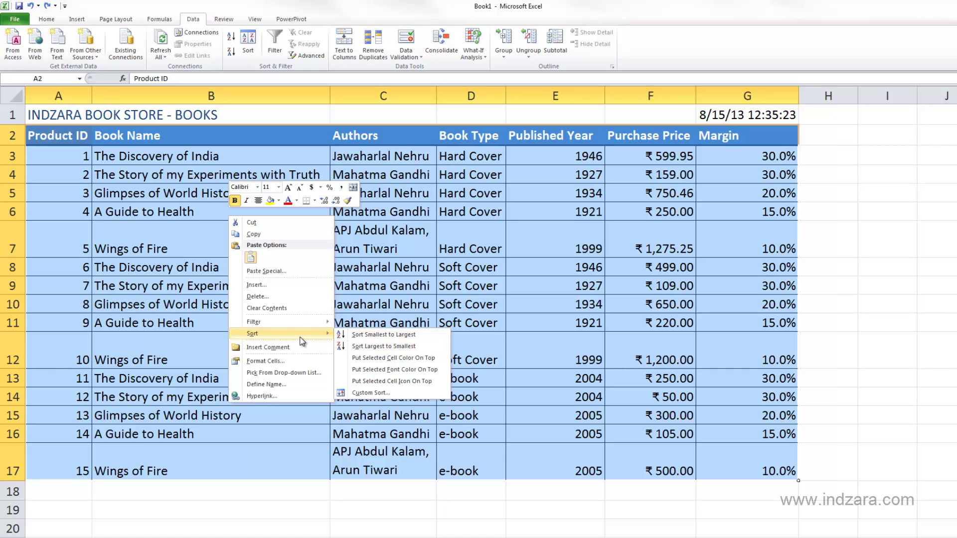
pyautogui.click(362, 393)
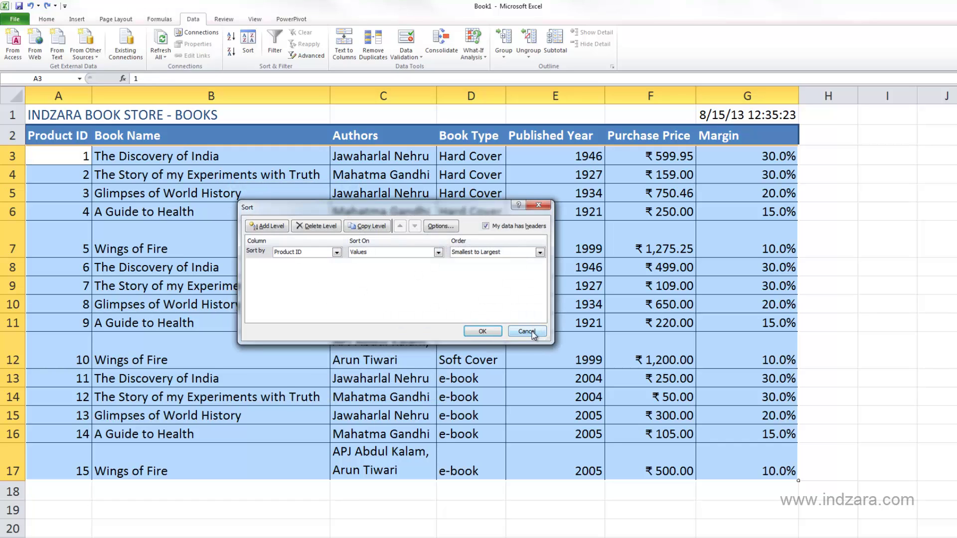
pyautogui.click(527, 331)
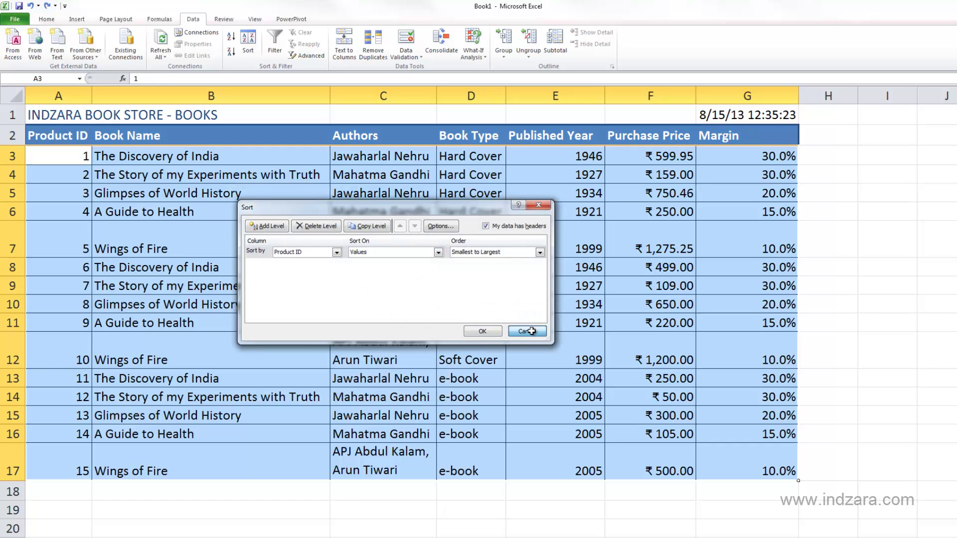